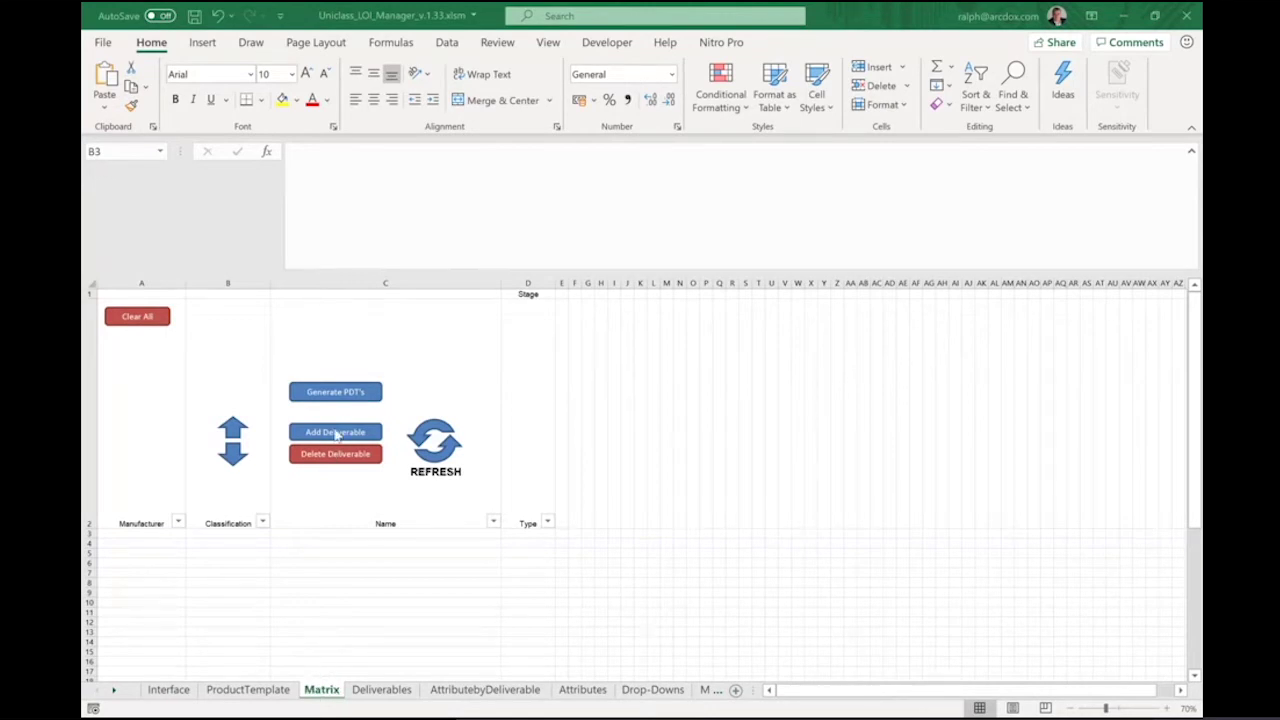
Step: Add the product "Supply and return air handling units" (Pr_60_65_03_87) to the matrix as a new deliverable, searching for "air handl"
click(337, 438)
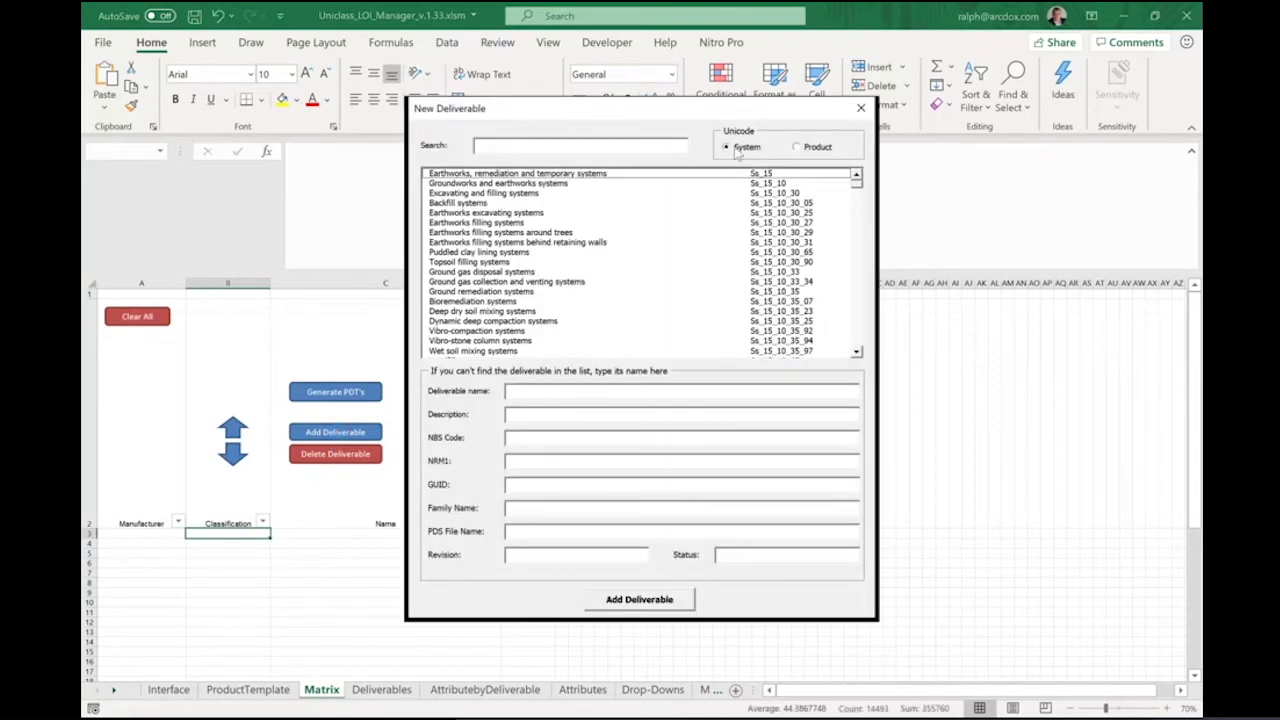
click(803, 148)
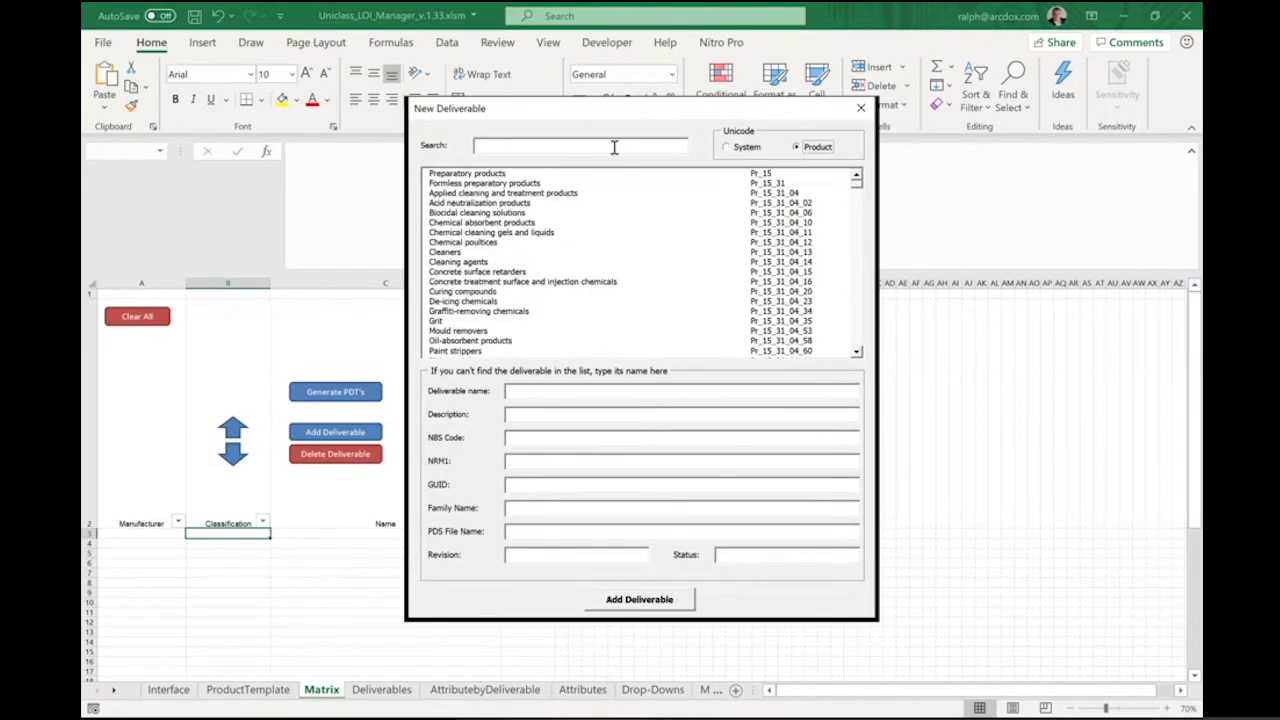
click(580, 145)
text(a)
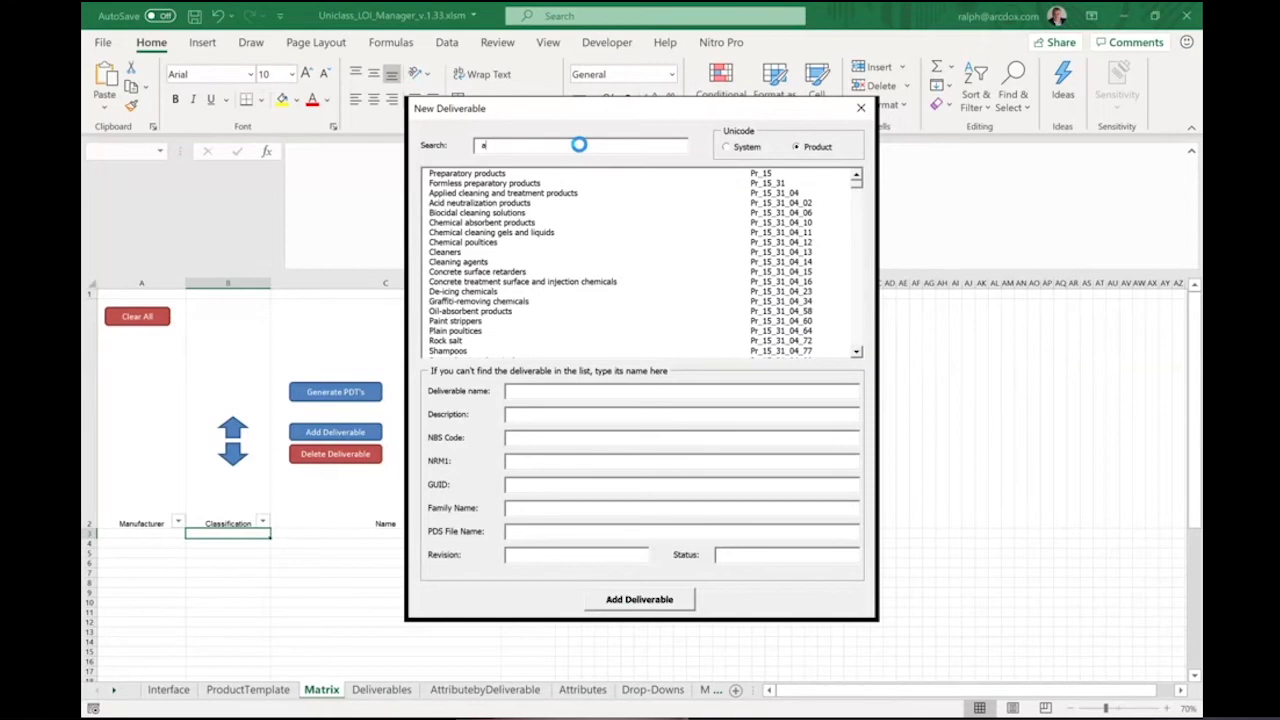
text(ir handl)
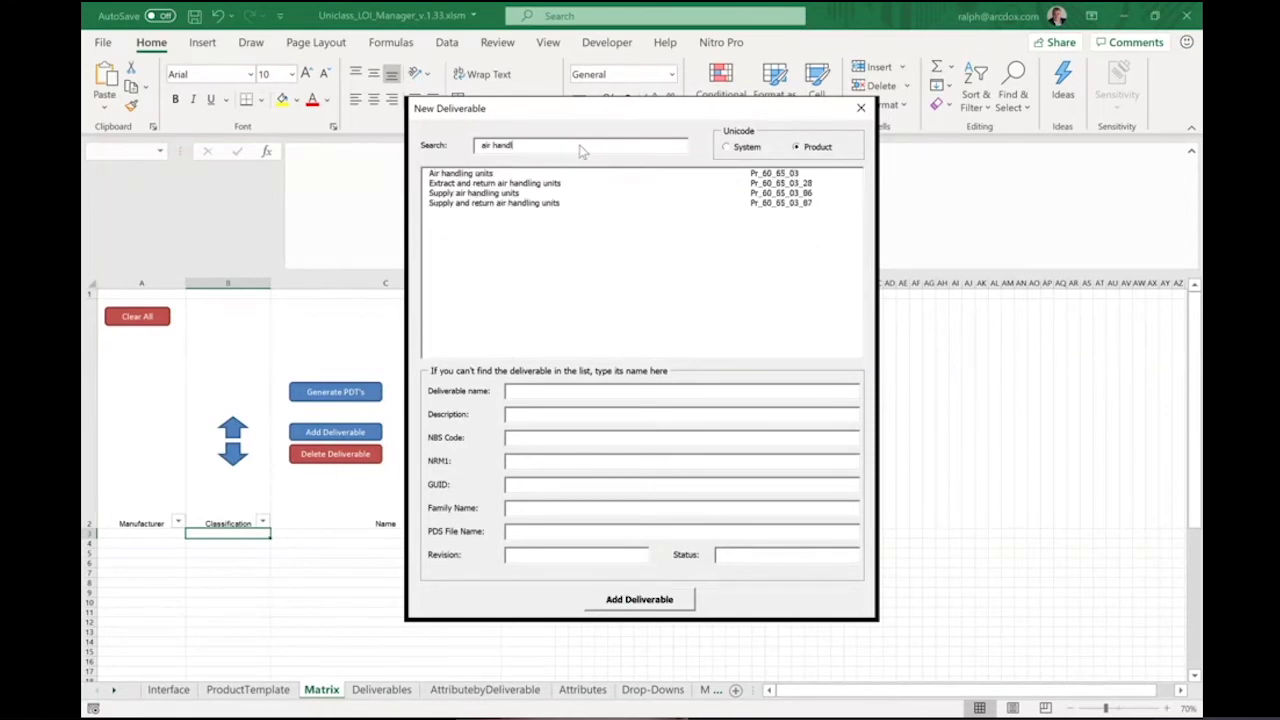
click(486, 204)
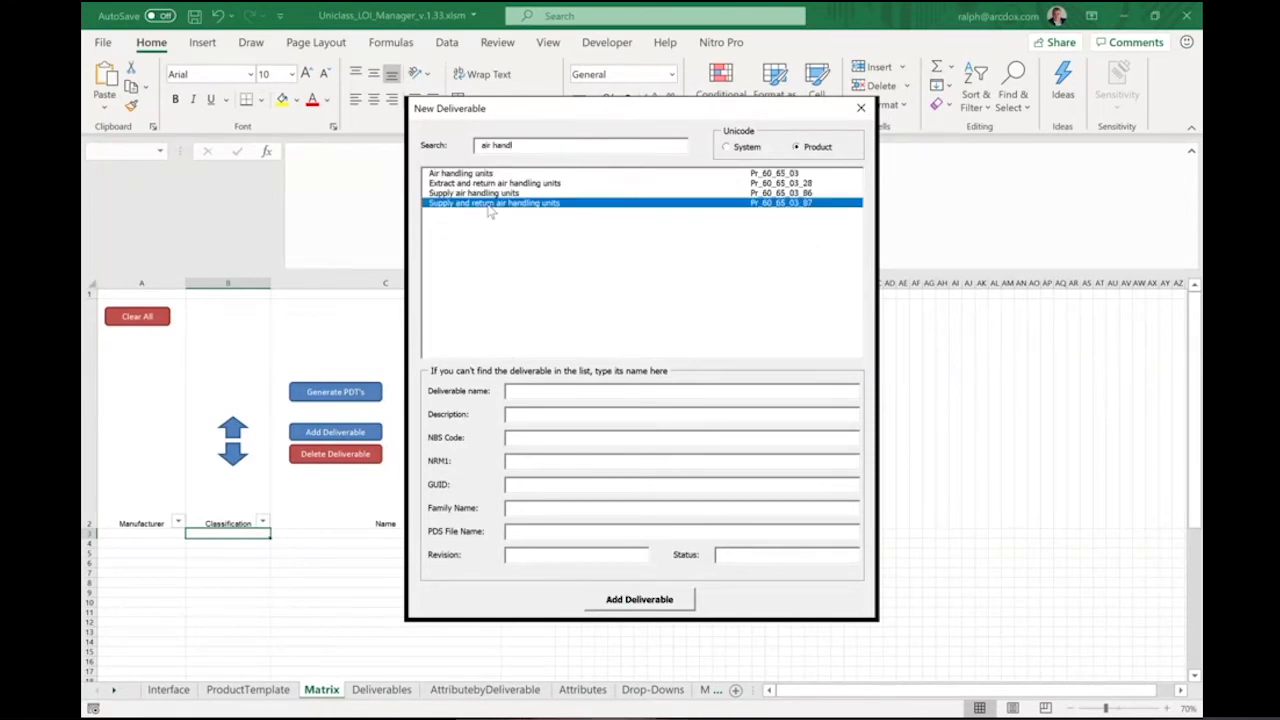
click(649, 604)
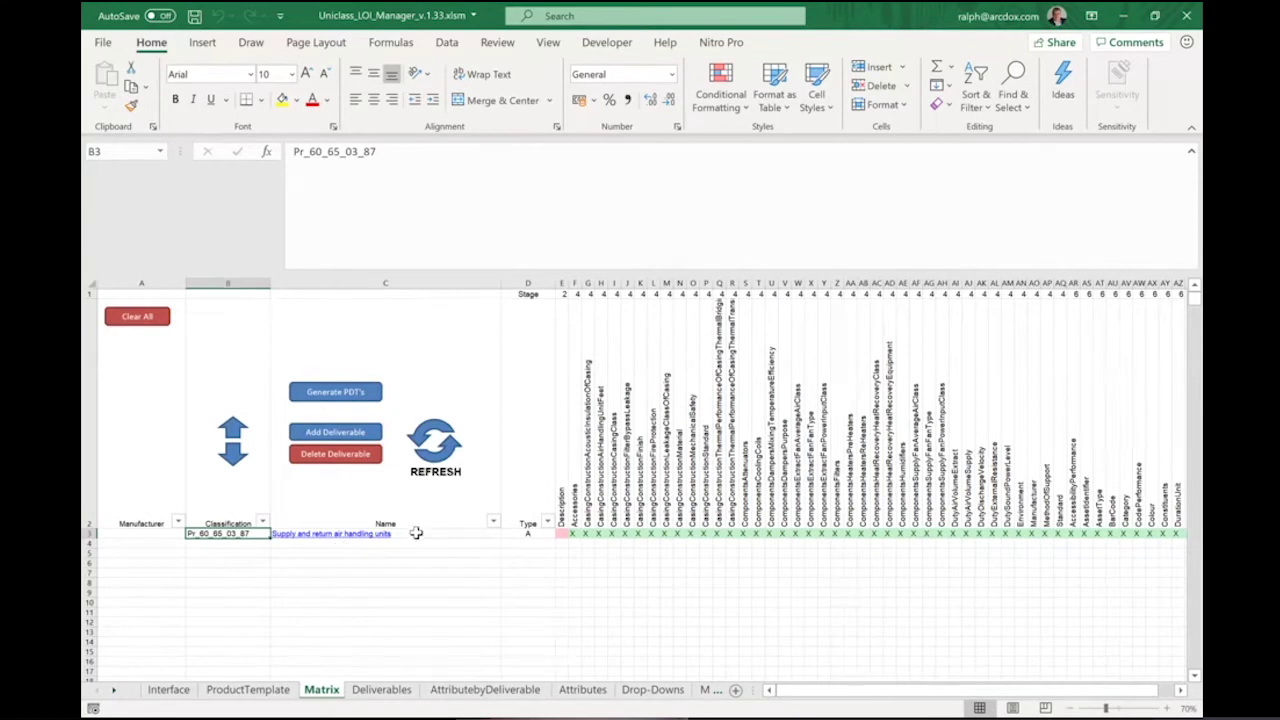
click(409, 579)
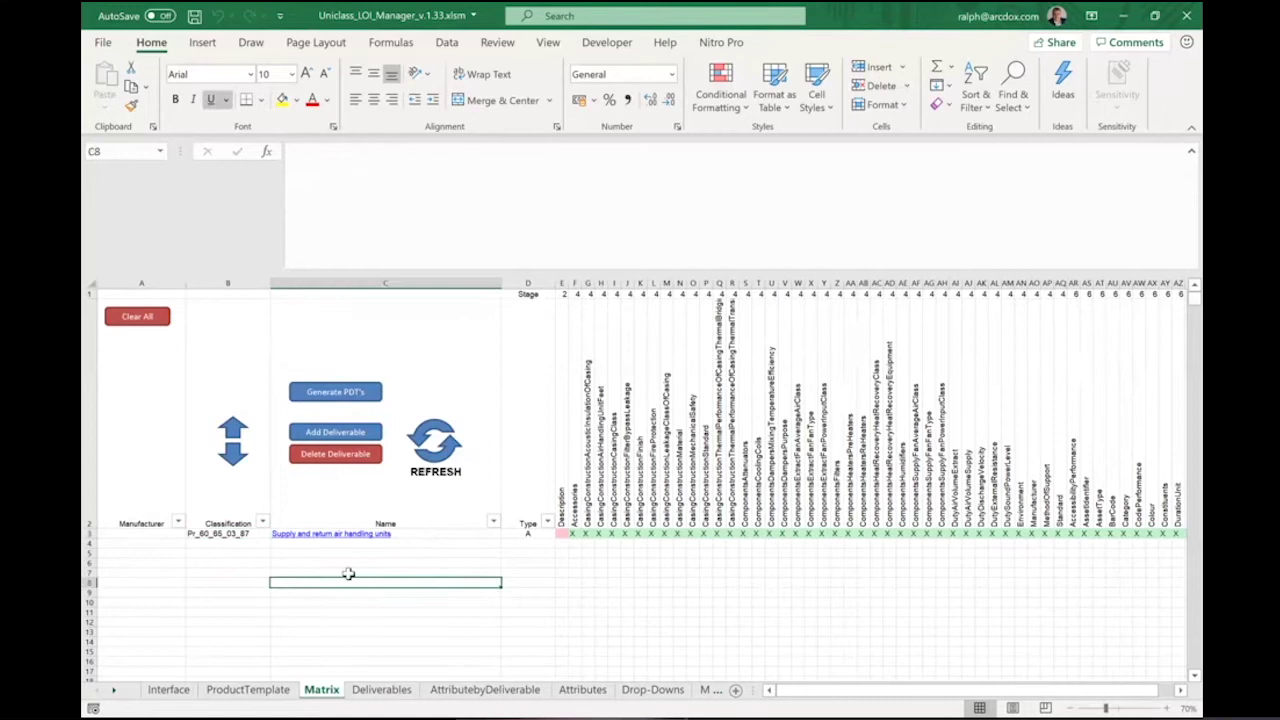
Step: Fetch the details of the Uniclass codes listed on the Interface sheet into the matrix
click(170, 690)
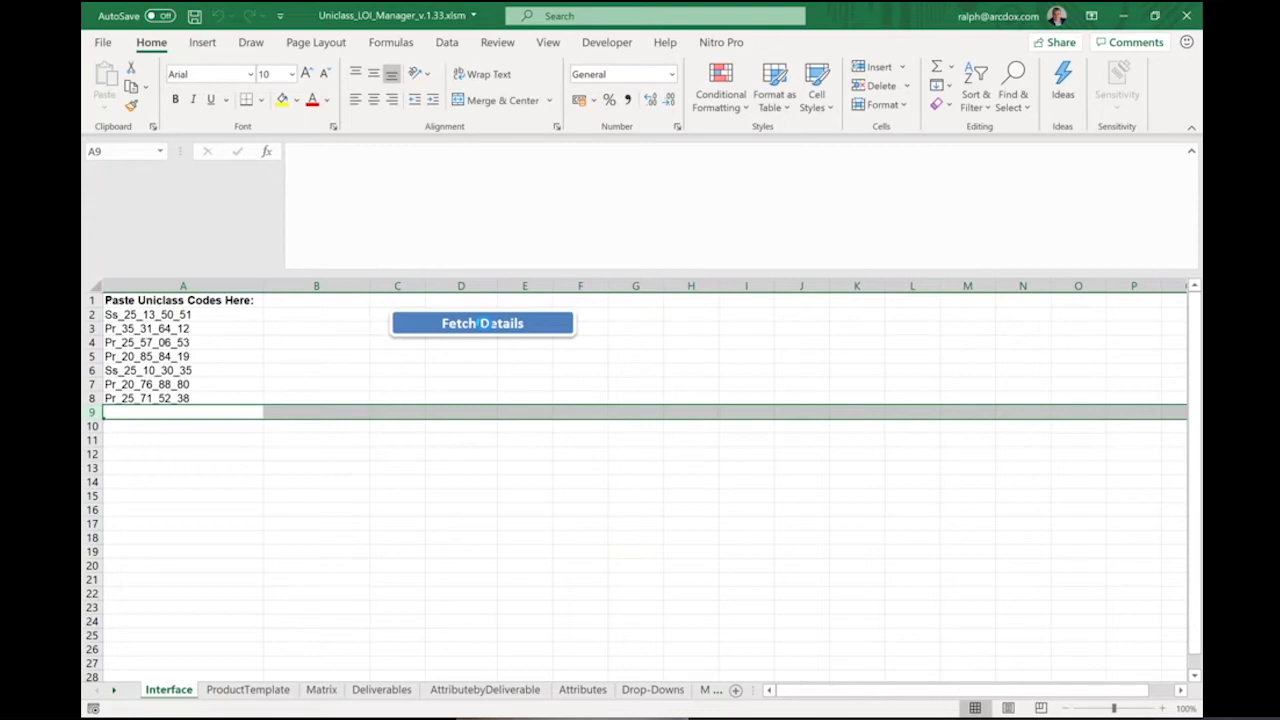
click(481, 323)
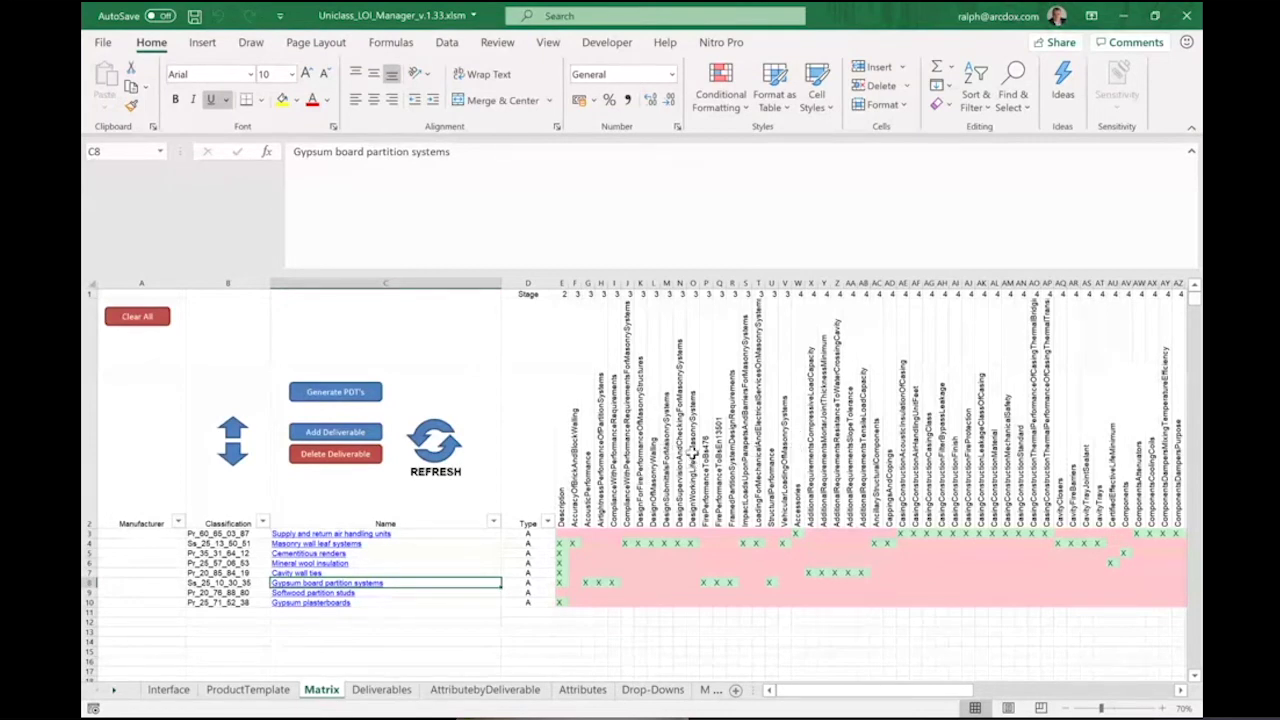
click(369, 624)
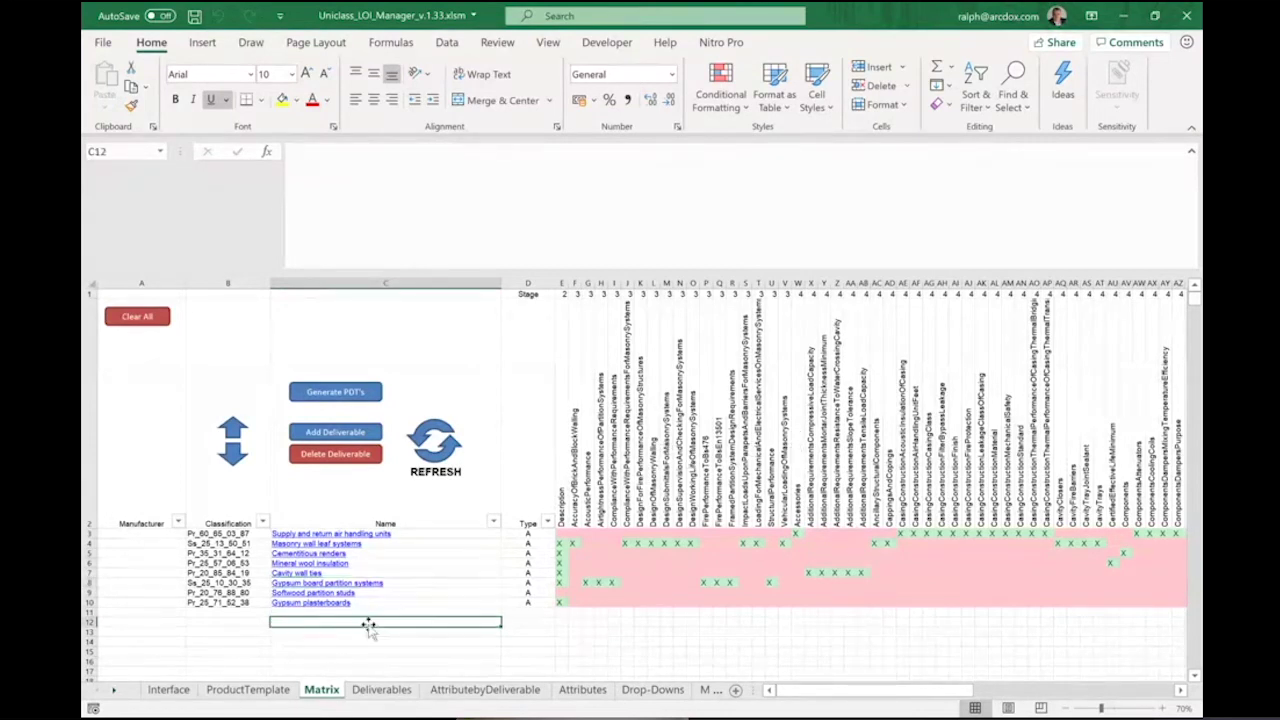
Step: Open the product data template for Supply and return air handling units and review its manufacturer fields
click(338, 535)
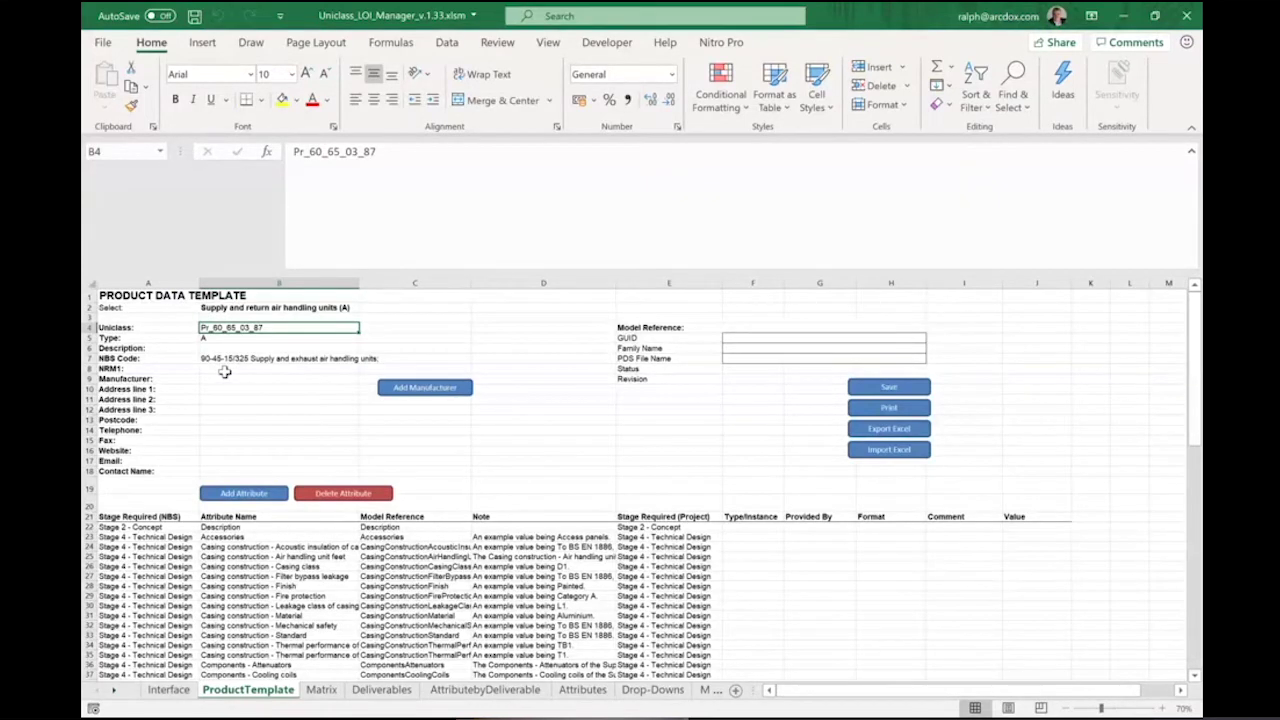
drag(220, 379, 231, 451)
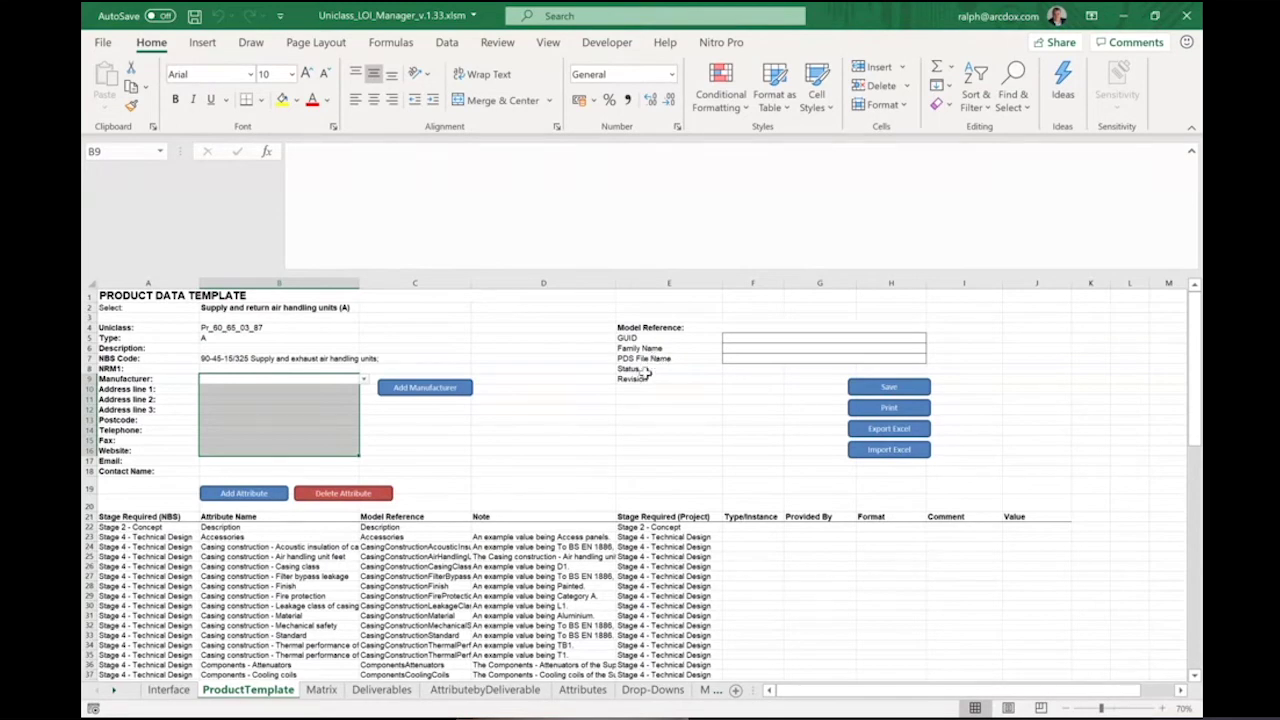
scroll(538, 404, down, 2)
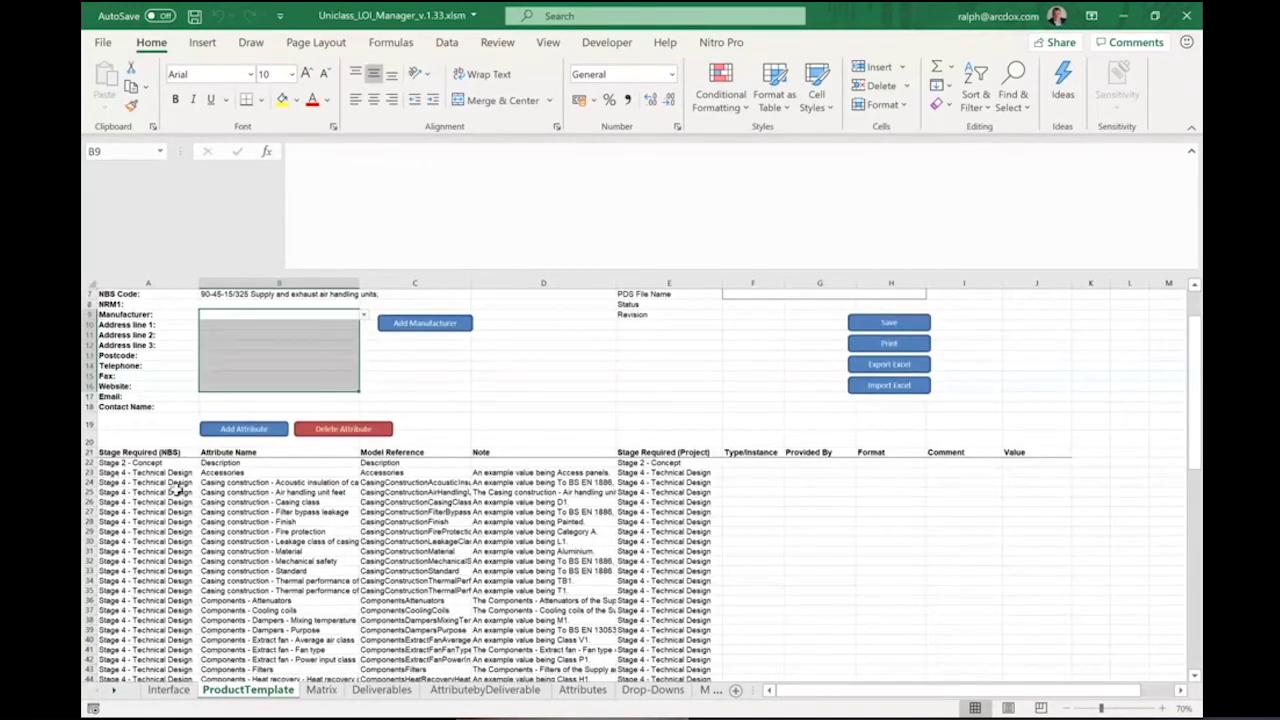
scroll(176, 490, down, 1)
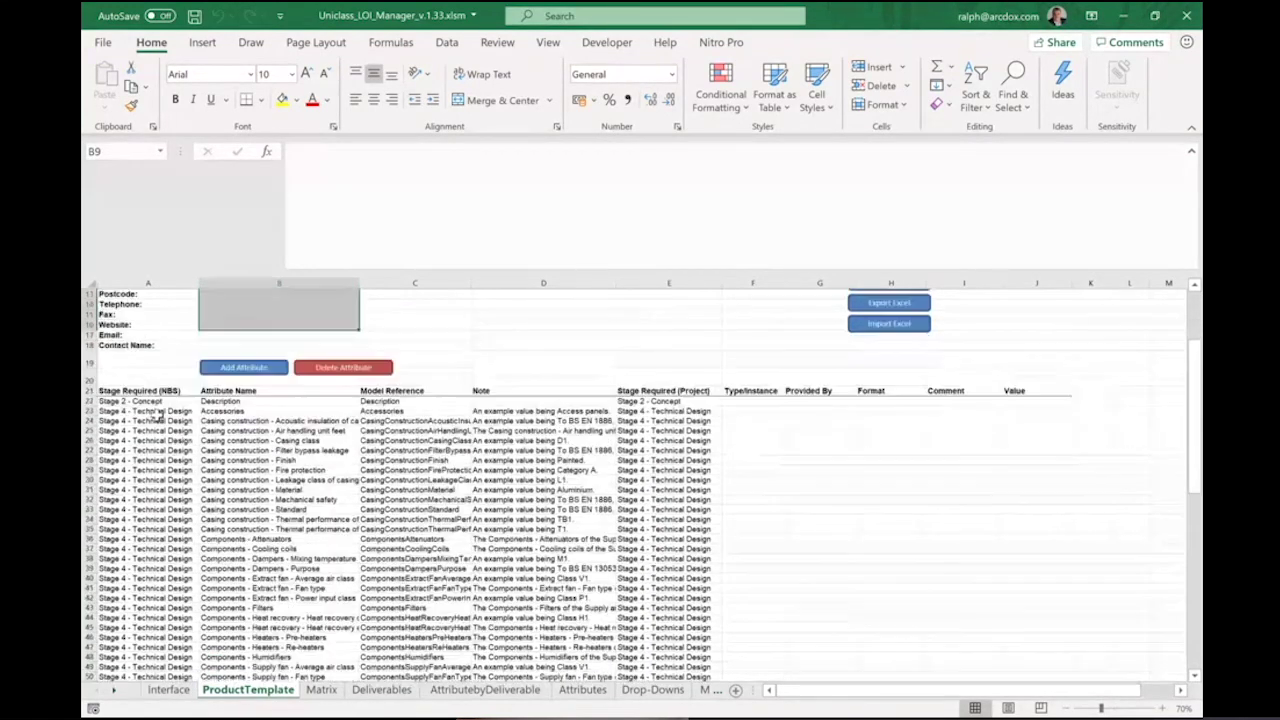
Step: Examine the template's attribute list from Stage 2 - Concept down to the Stage 6 - Handover attributes
click(88, 401)
drag(88, 425, 148, 484)
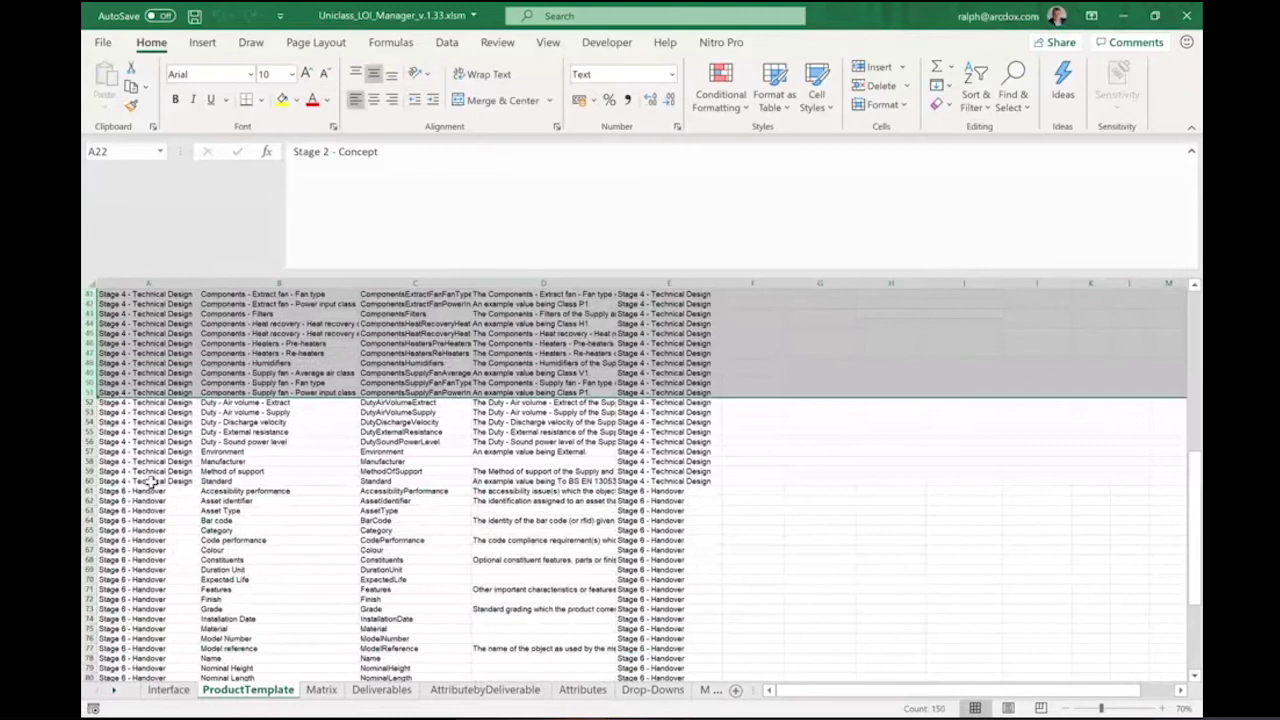
scroll(150, 483, down, 9)
scroll(150, 483, up, 7)
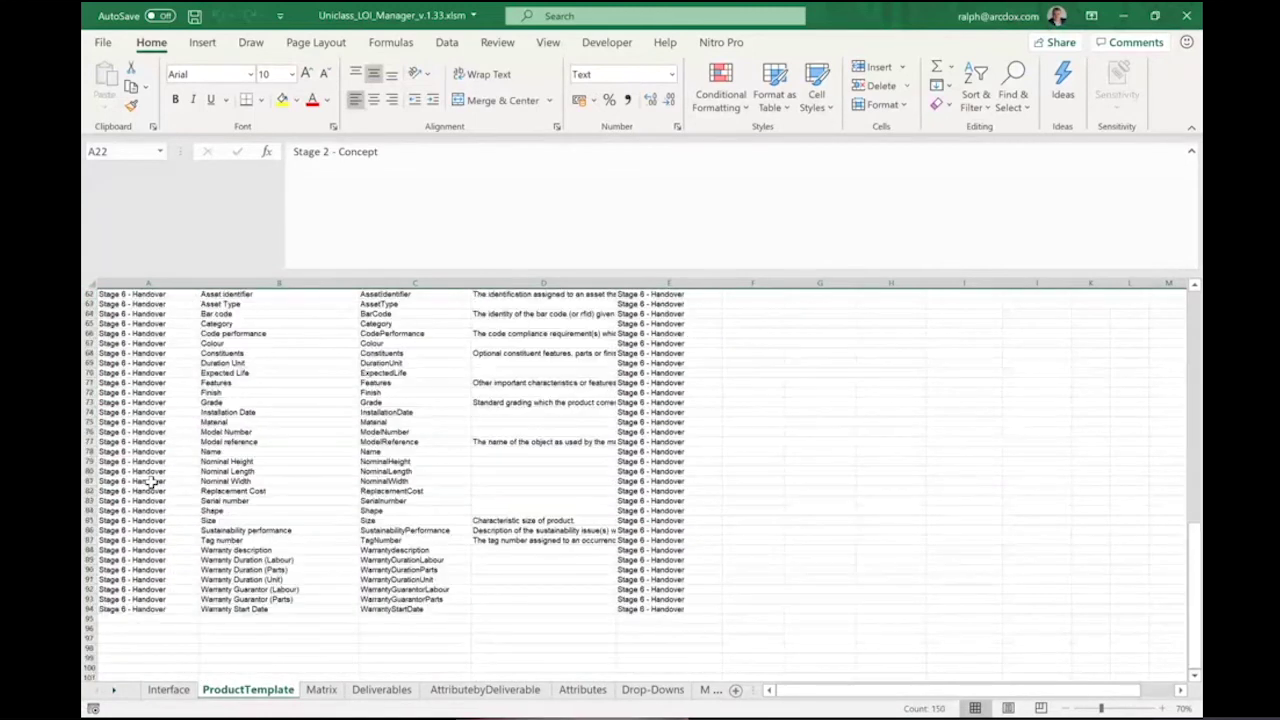
scroll(150, 483, up, 11)
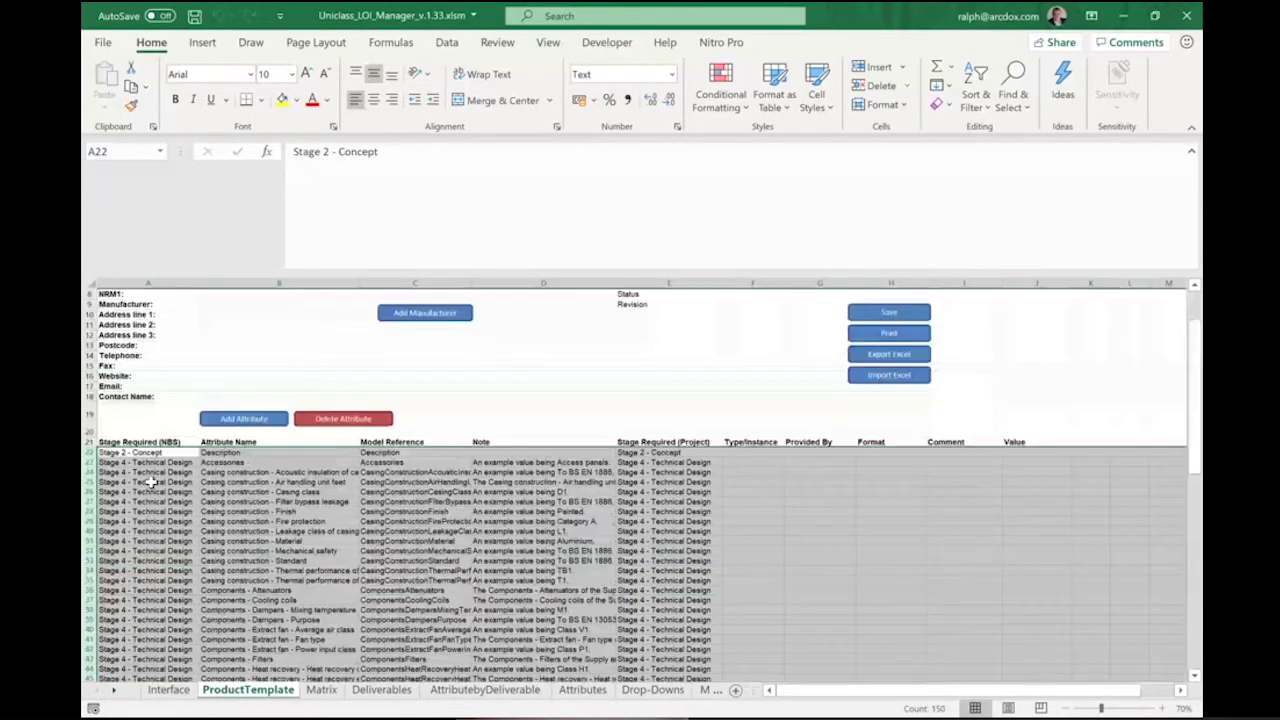
scroll(220, 418, up, 5)
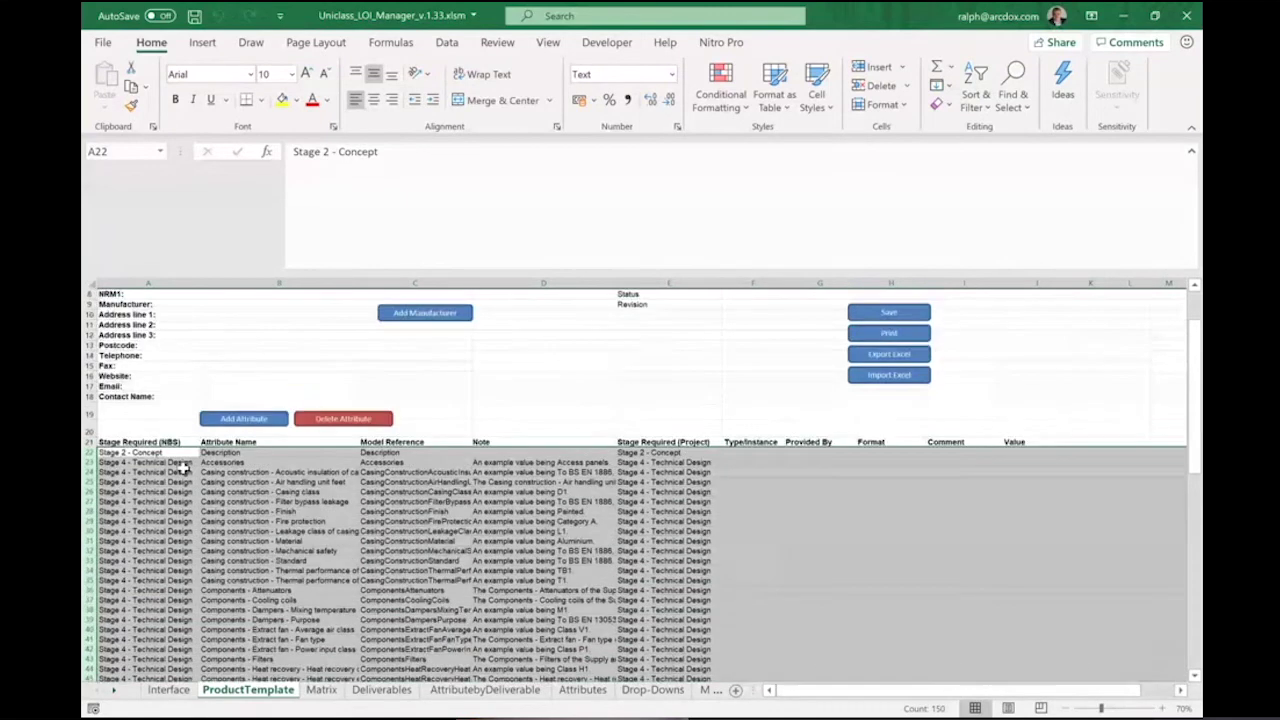
scroll(220, 418, down, 5)
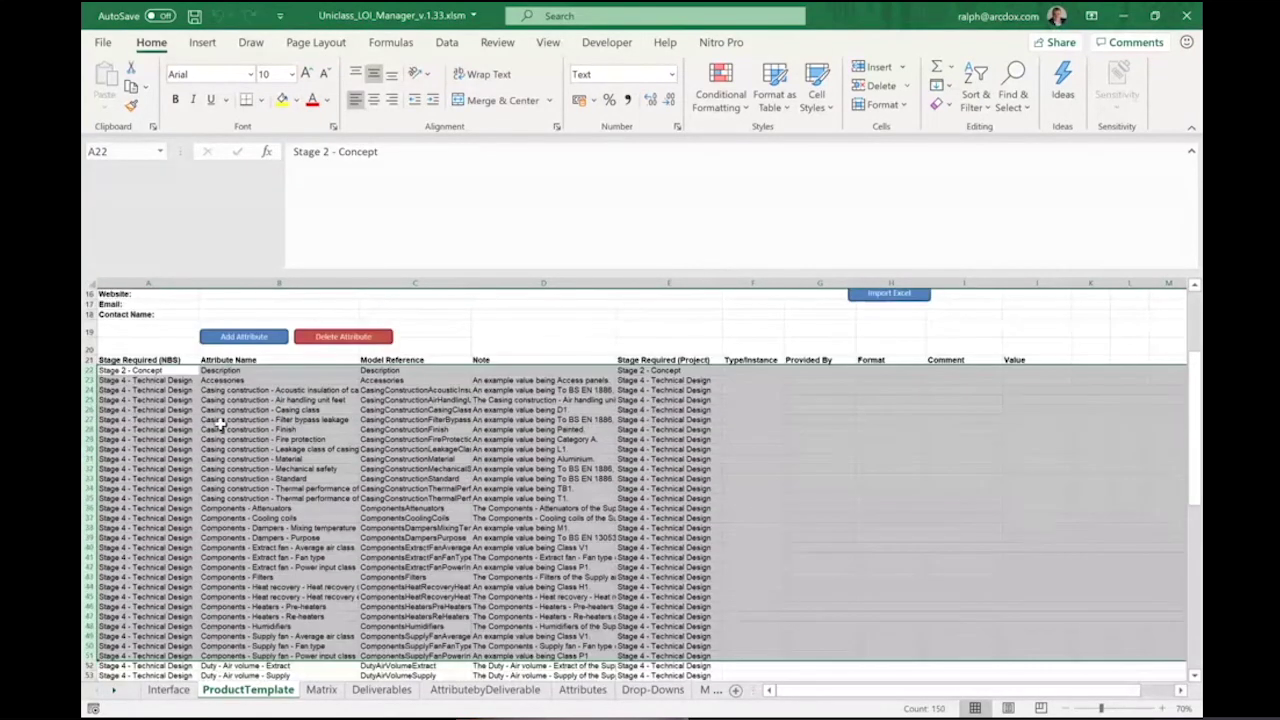
Step: Highlight the Stage 4 - Technical Design attribute rows, followed by the Stage 6 - Handover rows, to review them by stage
click(157, 419)
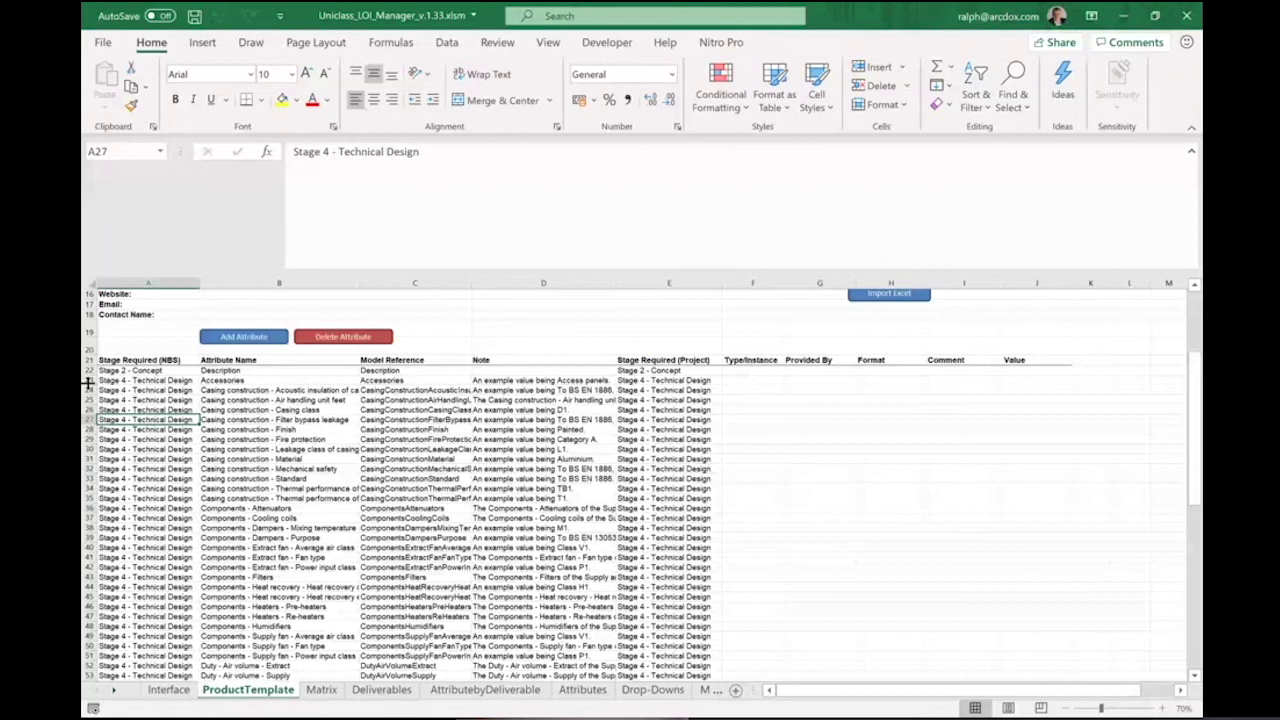
drag(88, 383, 90, 563)
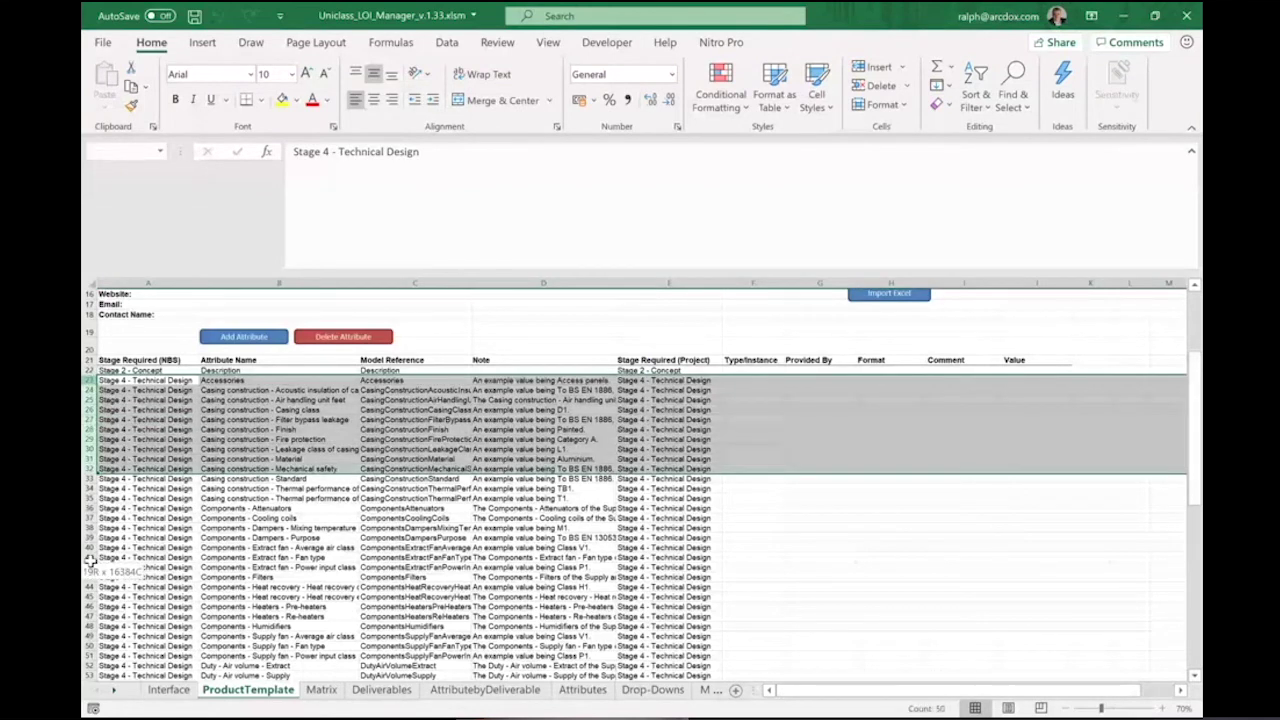
drag(90, 563, 95, 619)
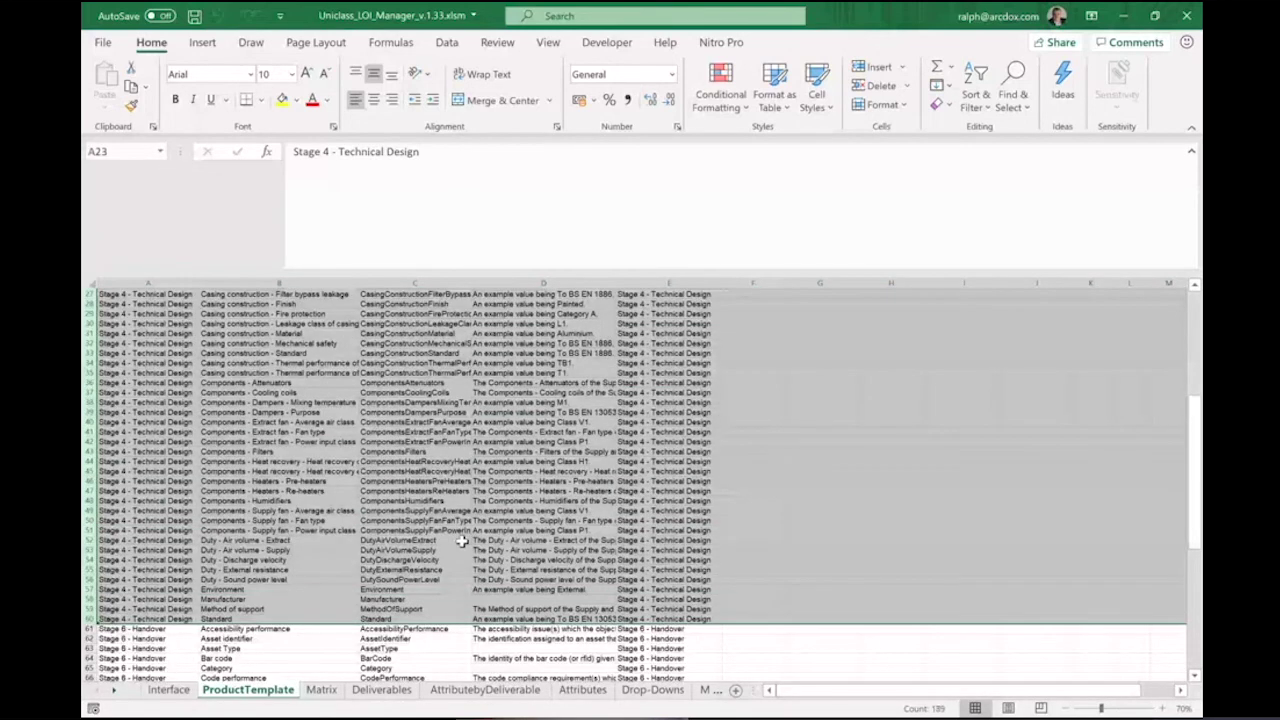
scroll(462, 541, down, 7)
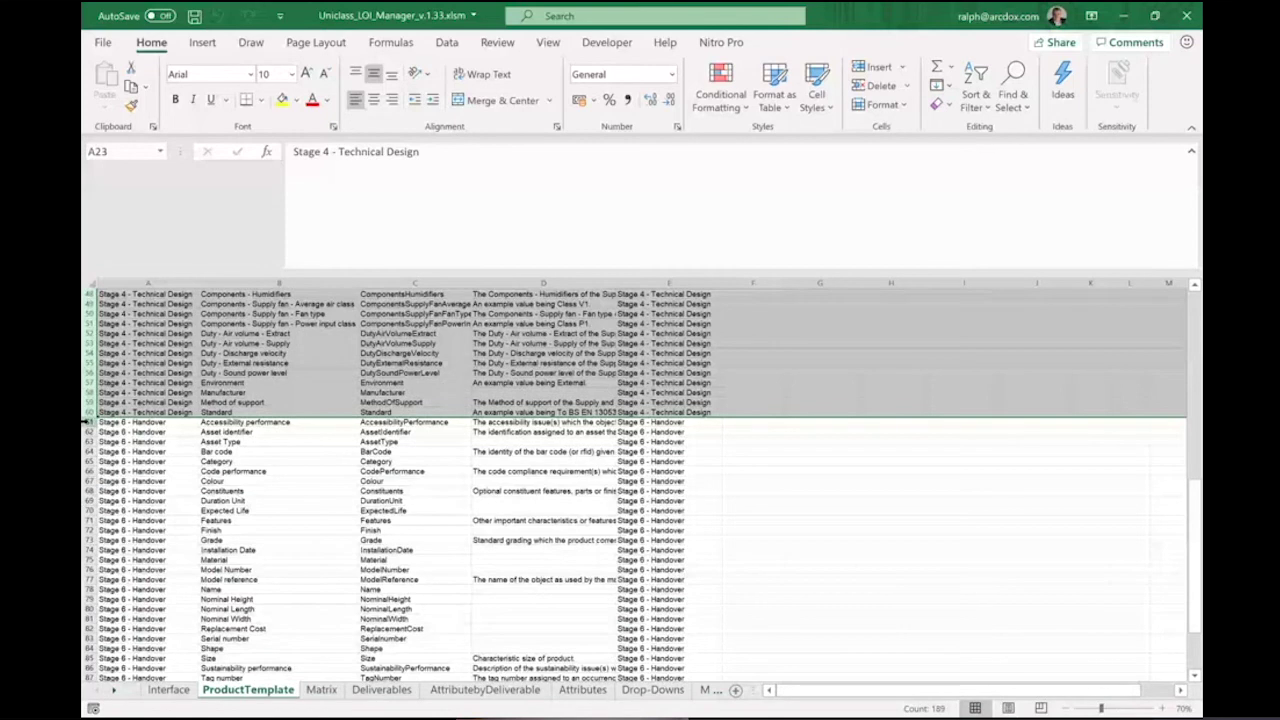
click(90, 422)
drag(90, 422, 157, 652)
scroll(157, 527, up, 14)
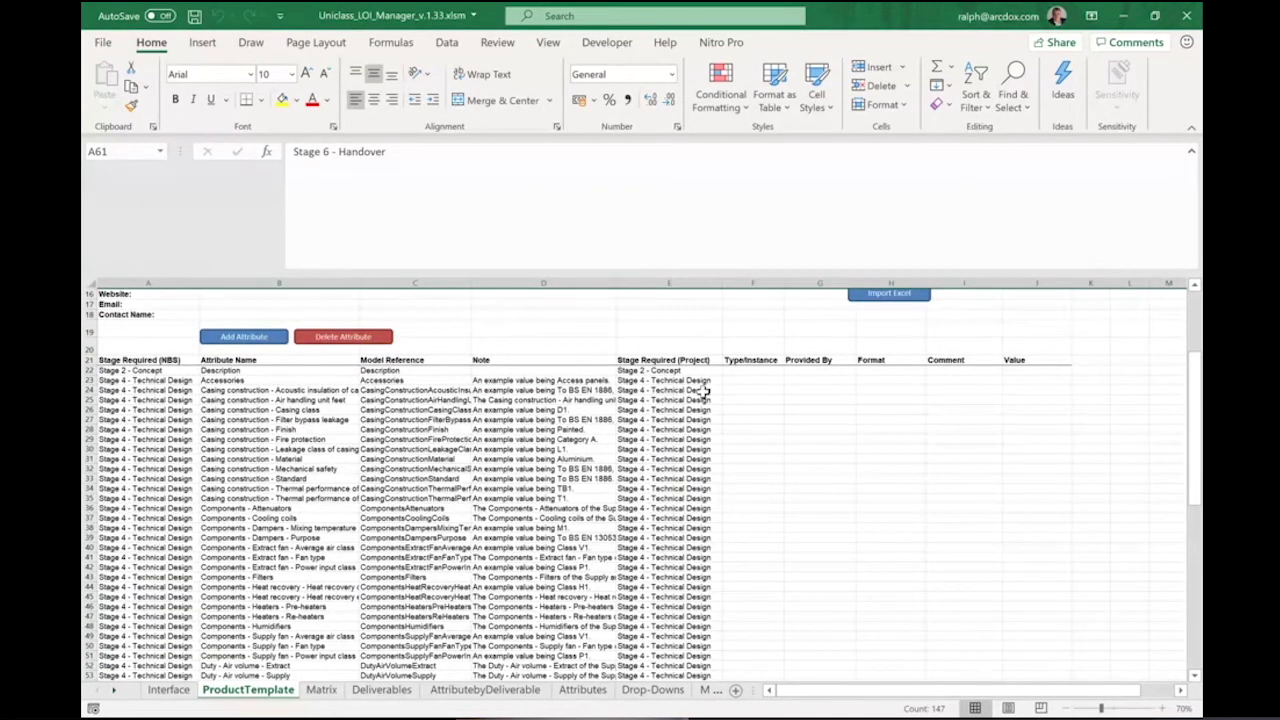
Step: Inspect the choices offered for Stage Required (Project), Type/Instance and Provided By on the casing acoustic insulation attribute in row 24
click(705, 392)
click(727, 391)
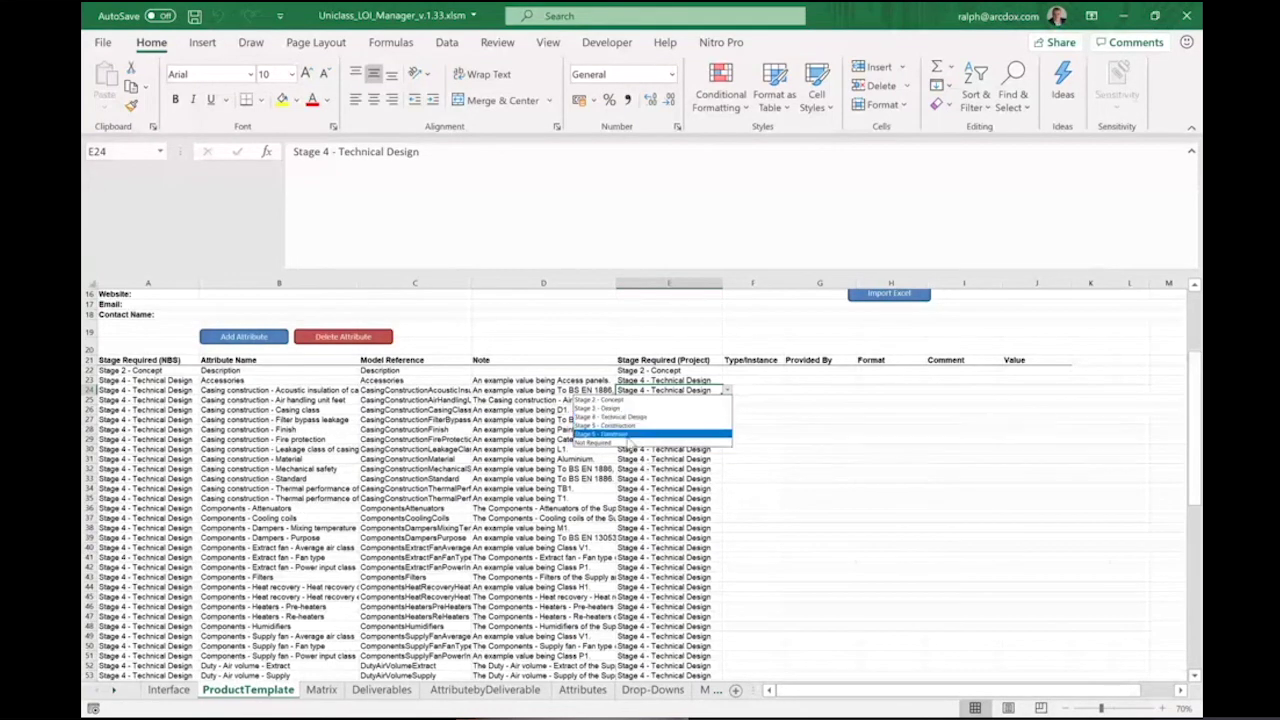
click(790, 410)
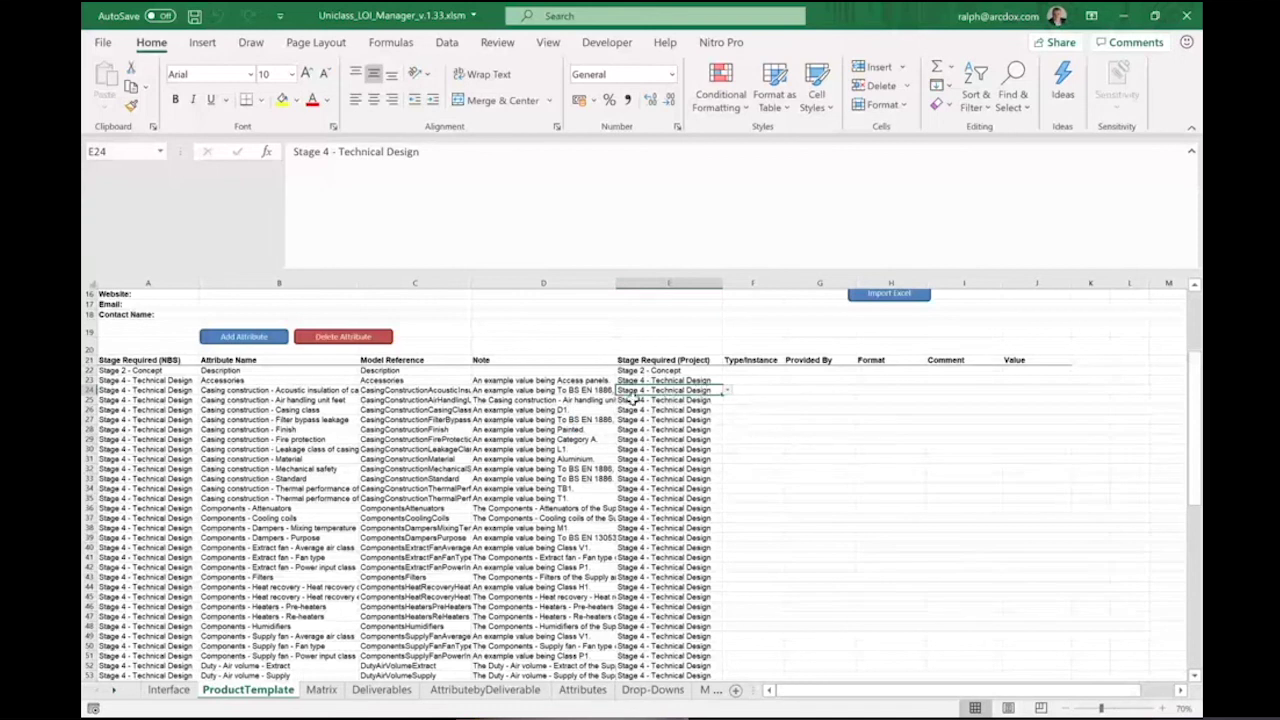
click(763, 390)
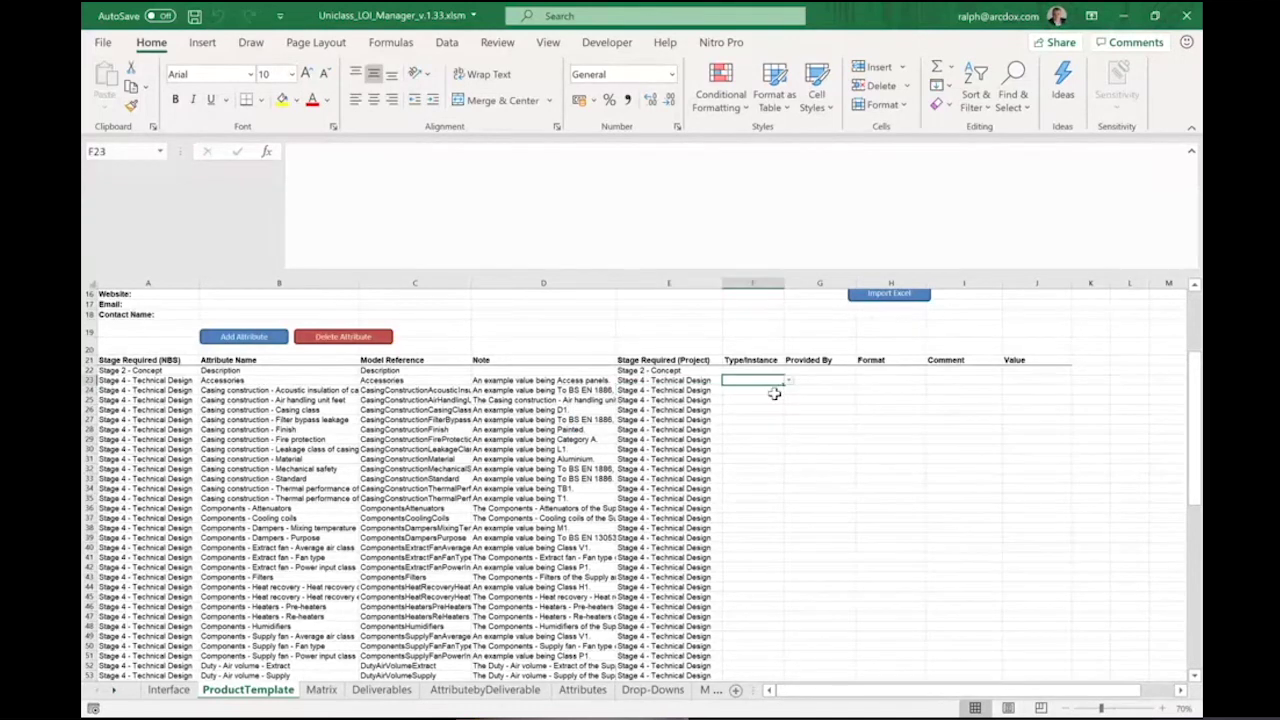
click(788, 392)
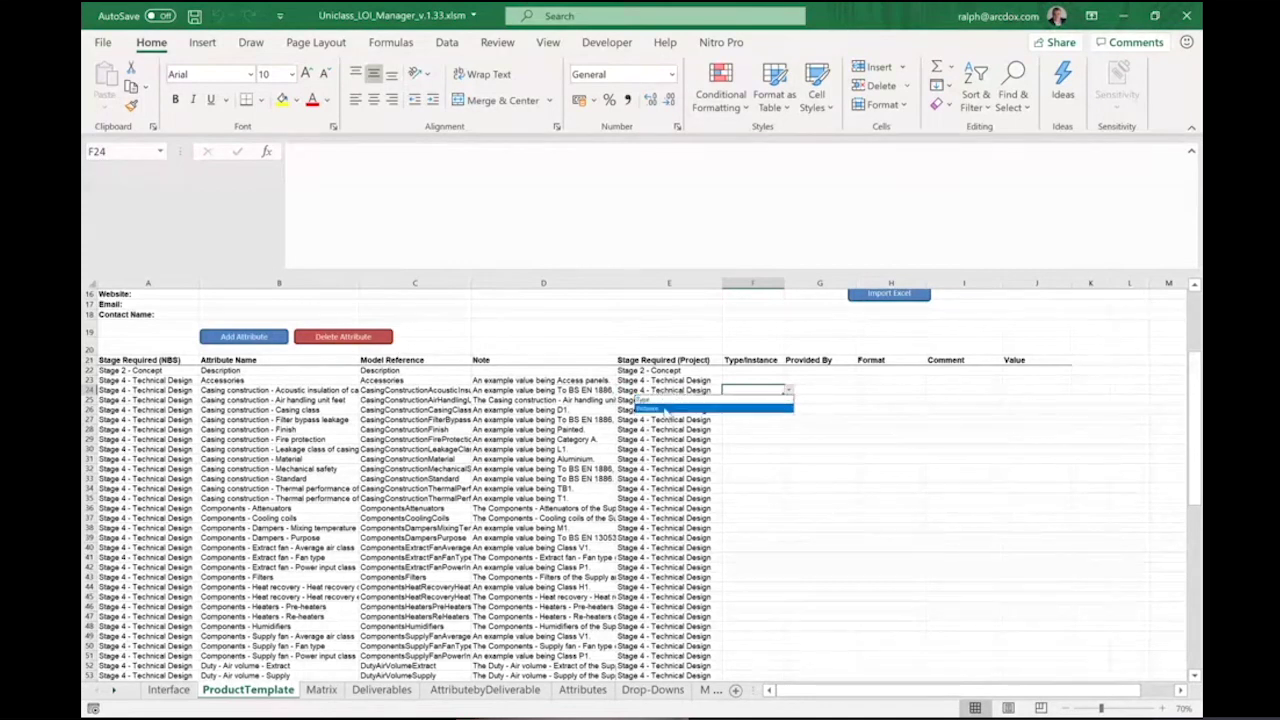
click(840, 392)
click(837, 391)
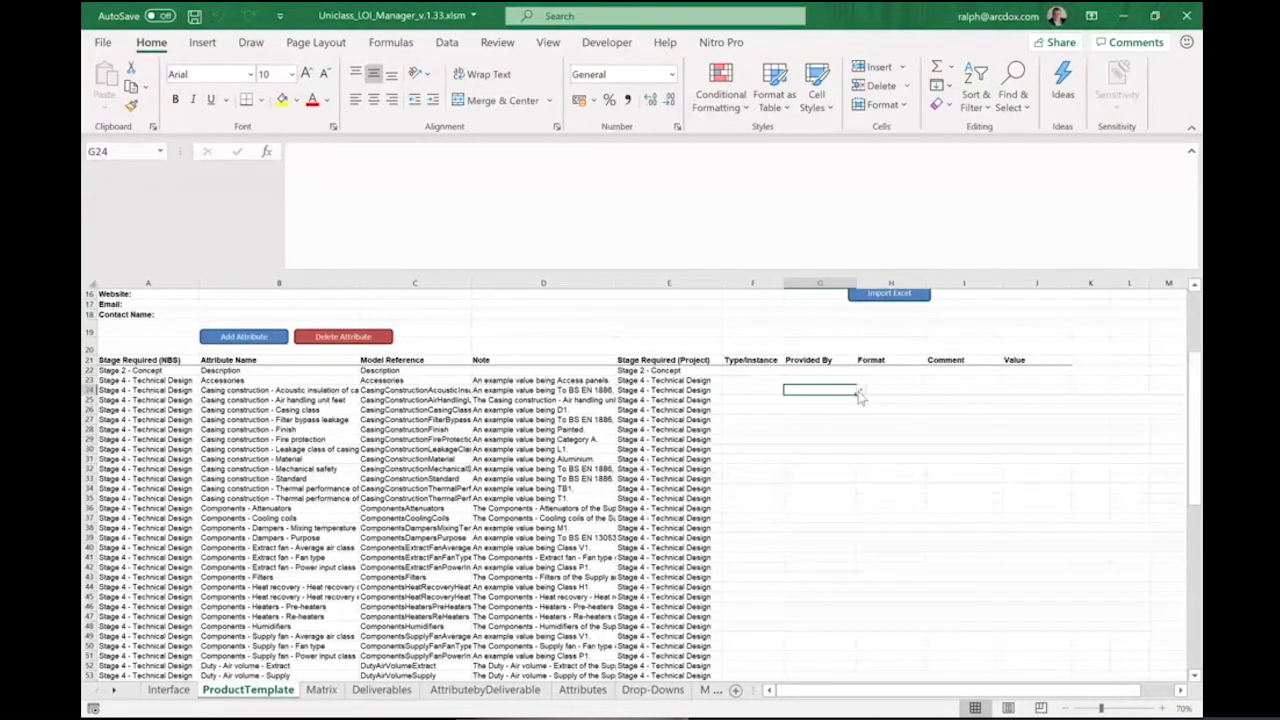
click(862, 391)
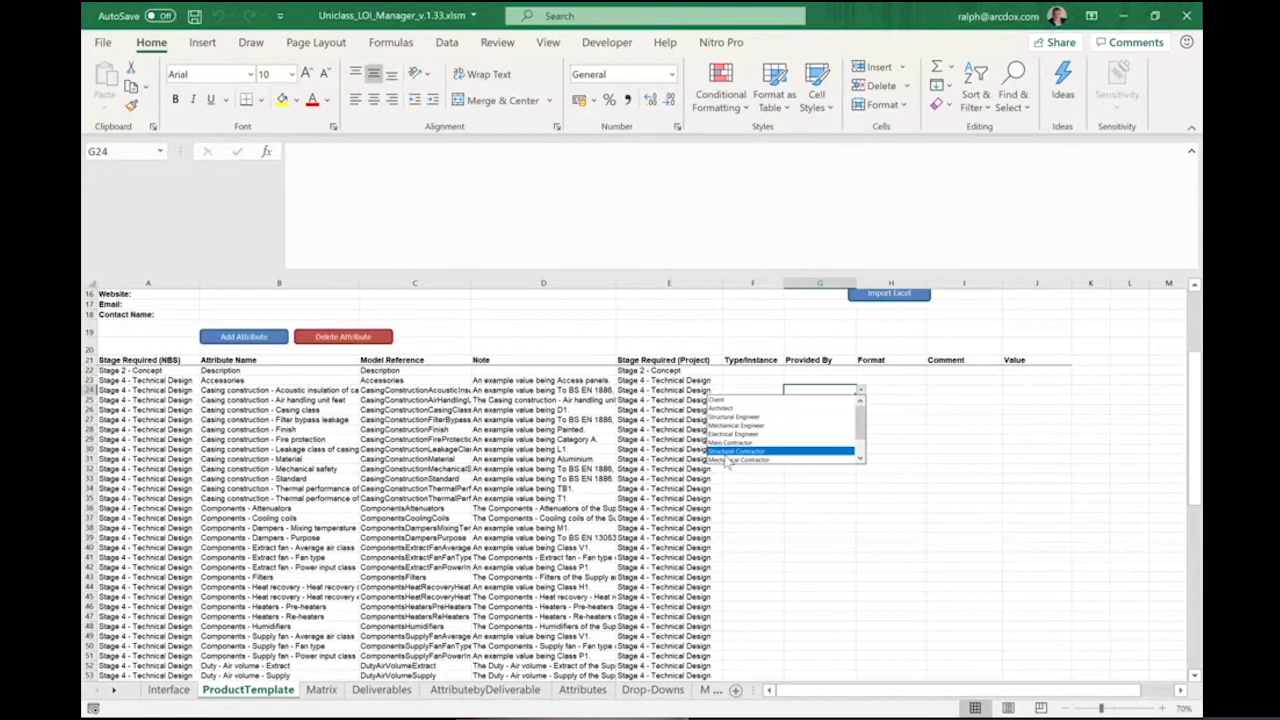
key(Escape)
Step: Inspect the Format choices and the Comment and Value cells of the casing acoustic insulation attribute in row 24
click(899, 391)
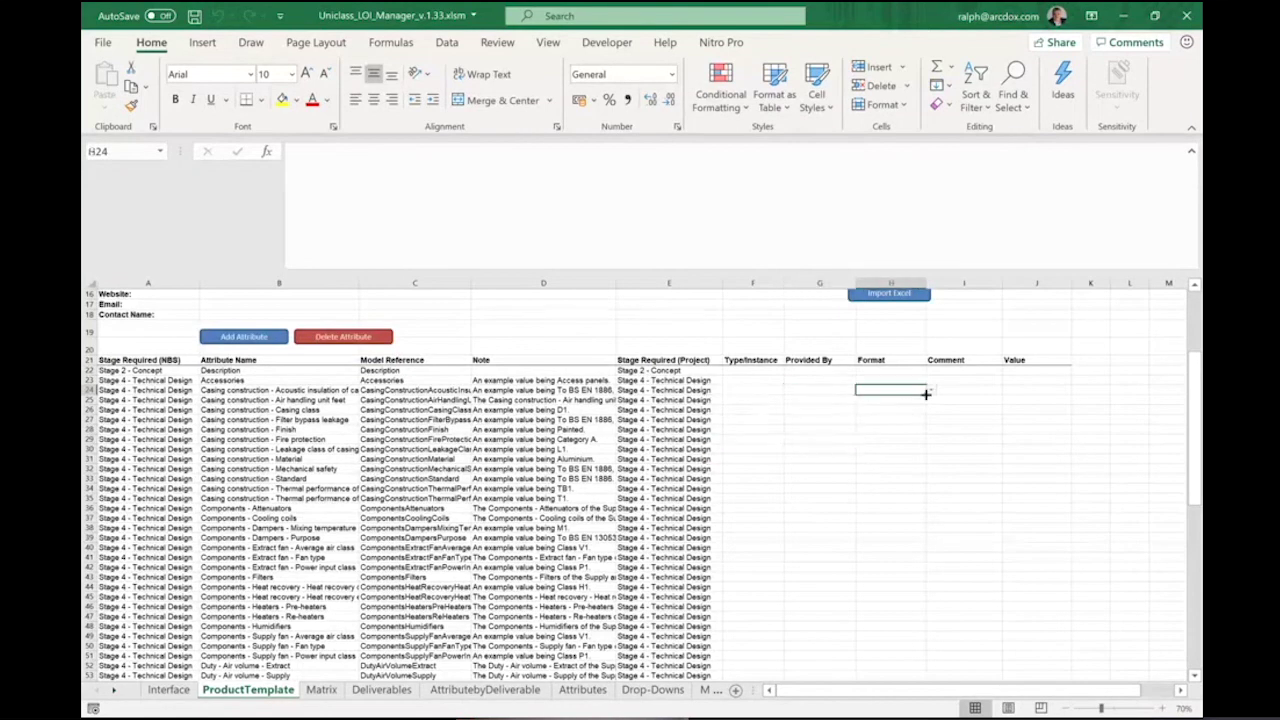
click(931, 390)
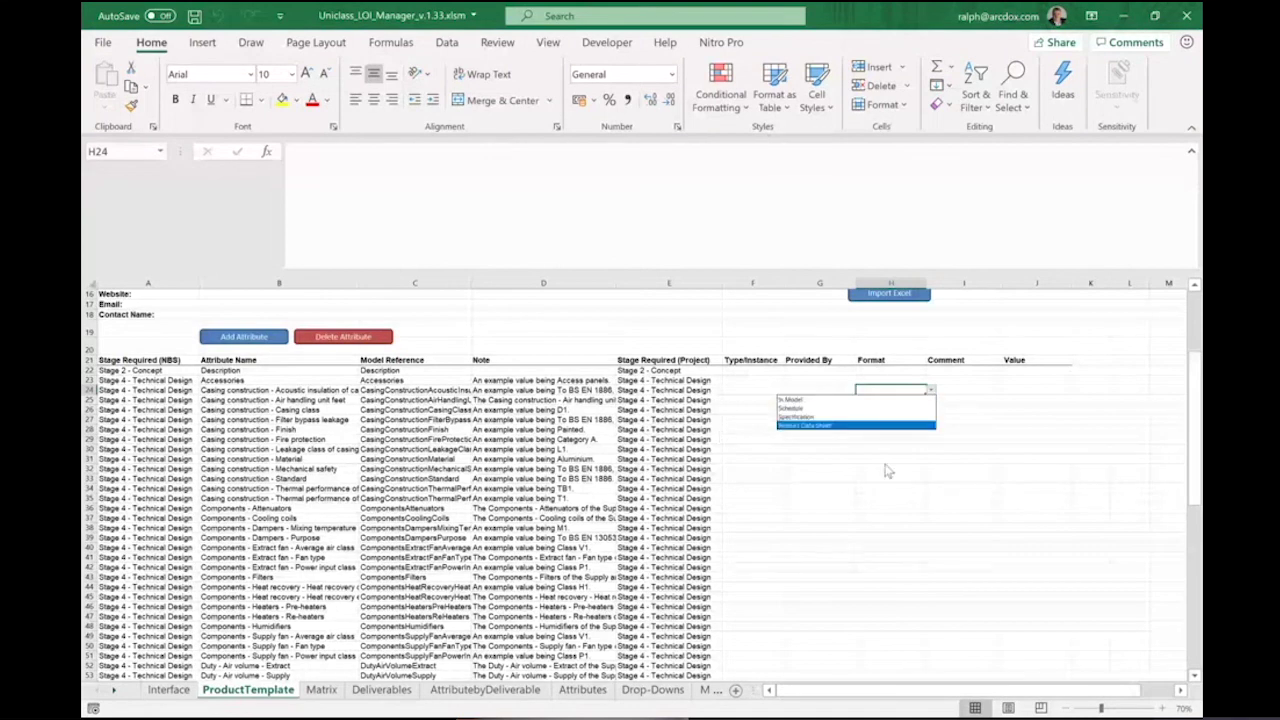
click(976, 391)
click(976, 391)
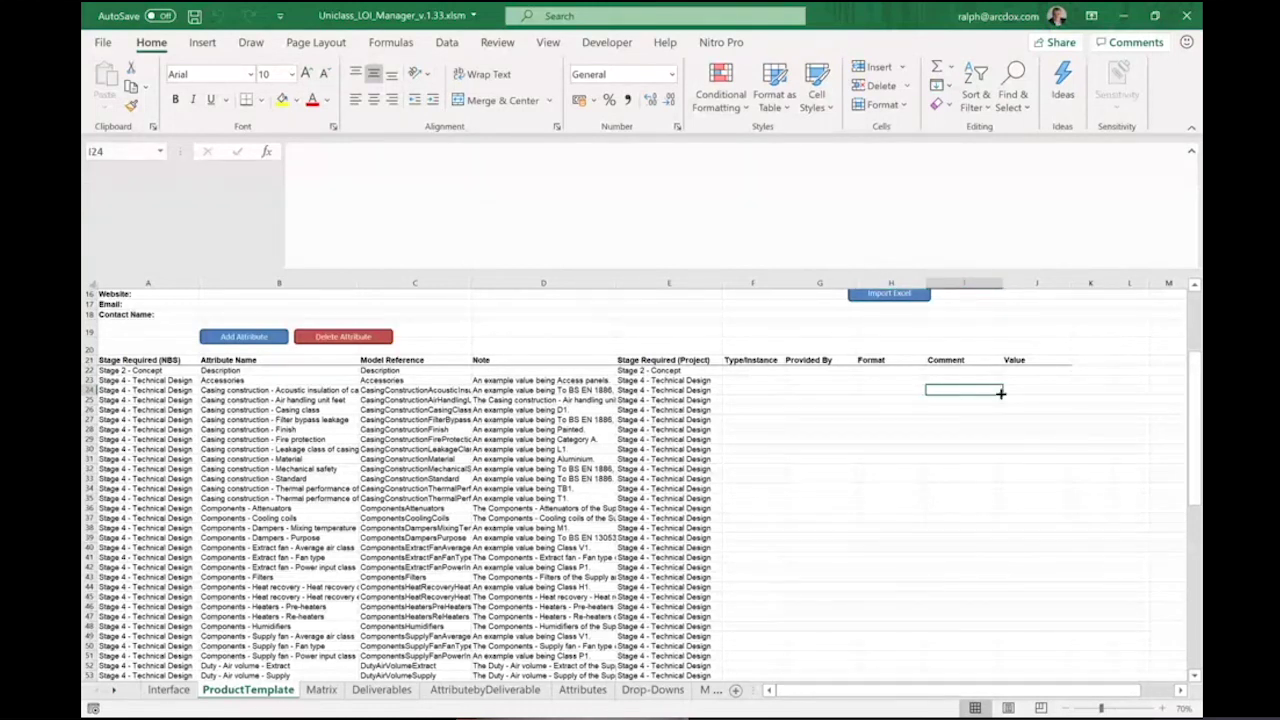
click(1017, 391)
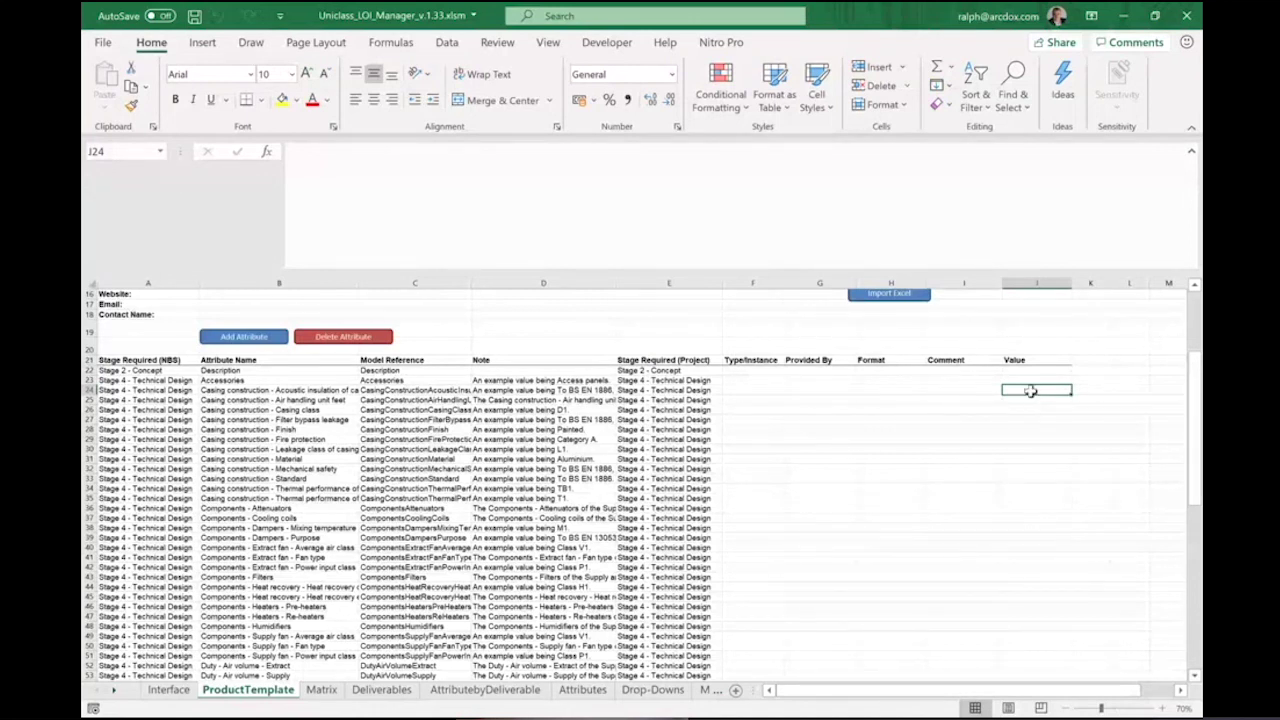
scroll(909, 428, up, 3)
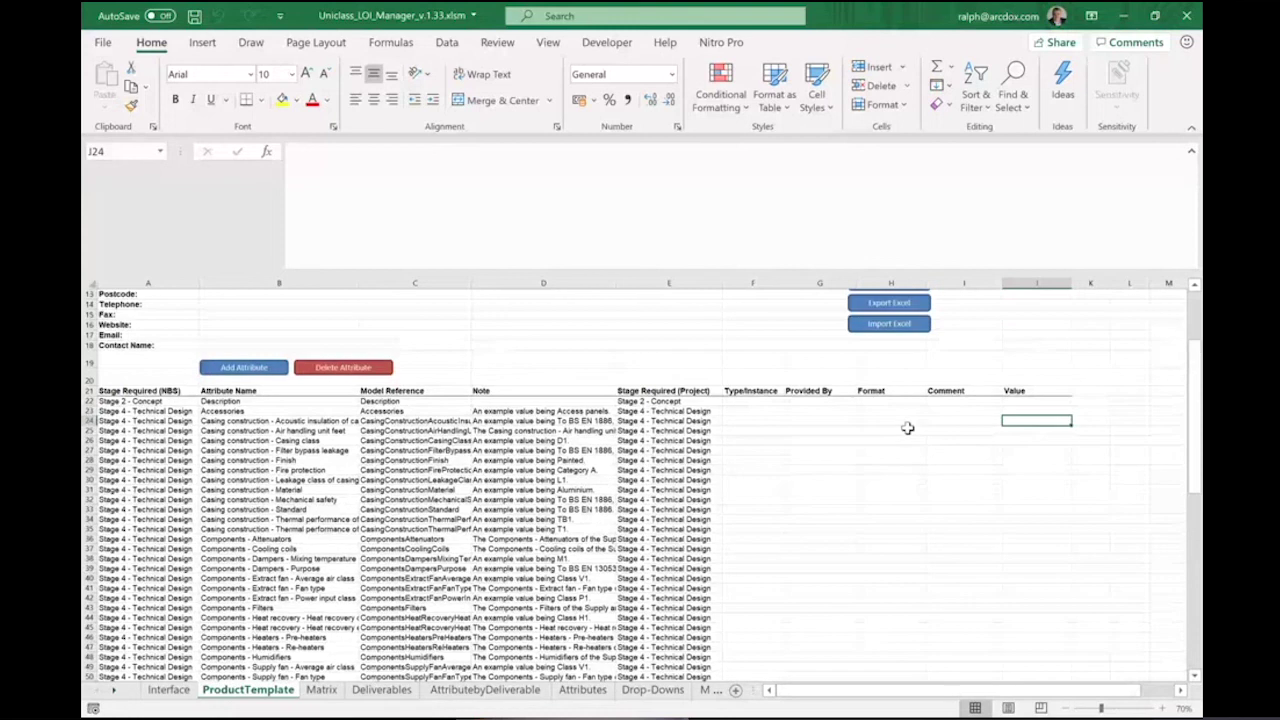
Step: Enter 00-00-00 as the PDS File Name in the product data template's model reference section
scroll(909, 436, up, 2)
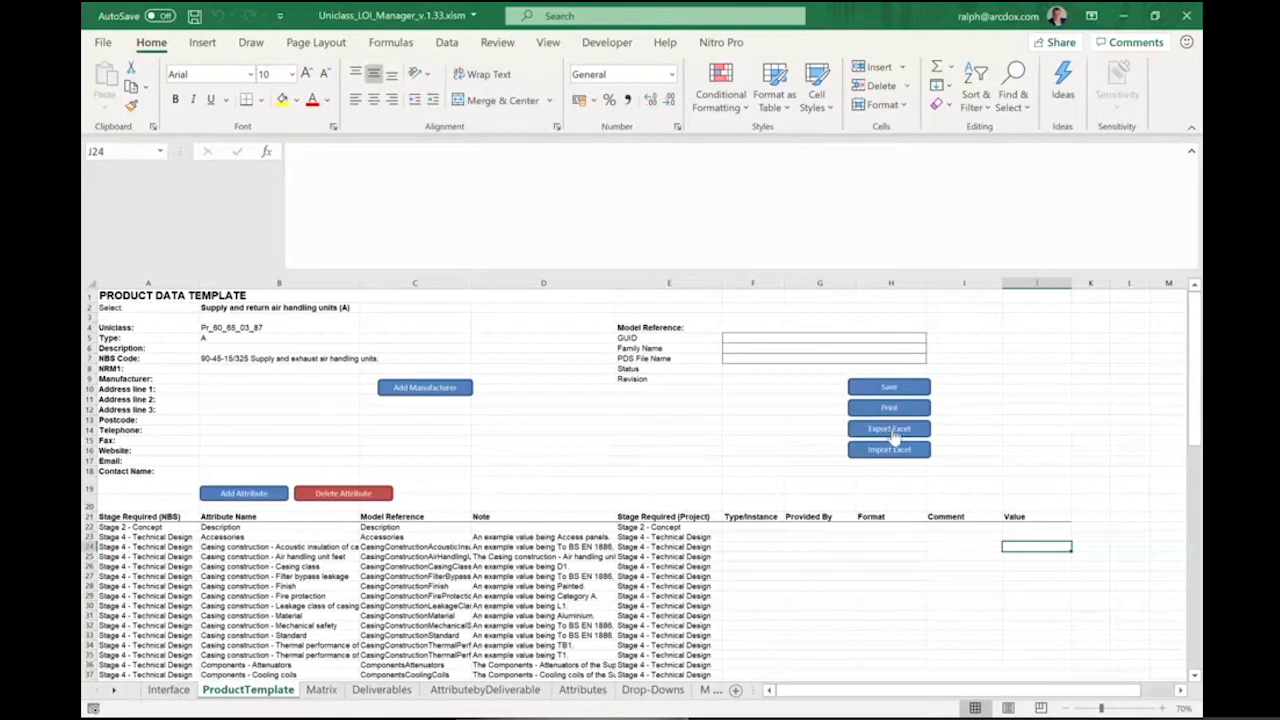
click(740, 358)
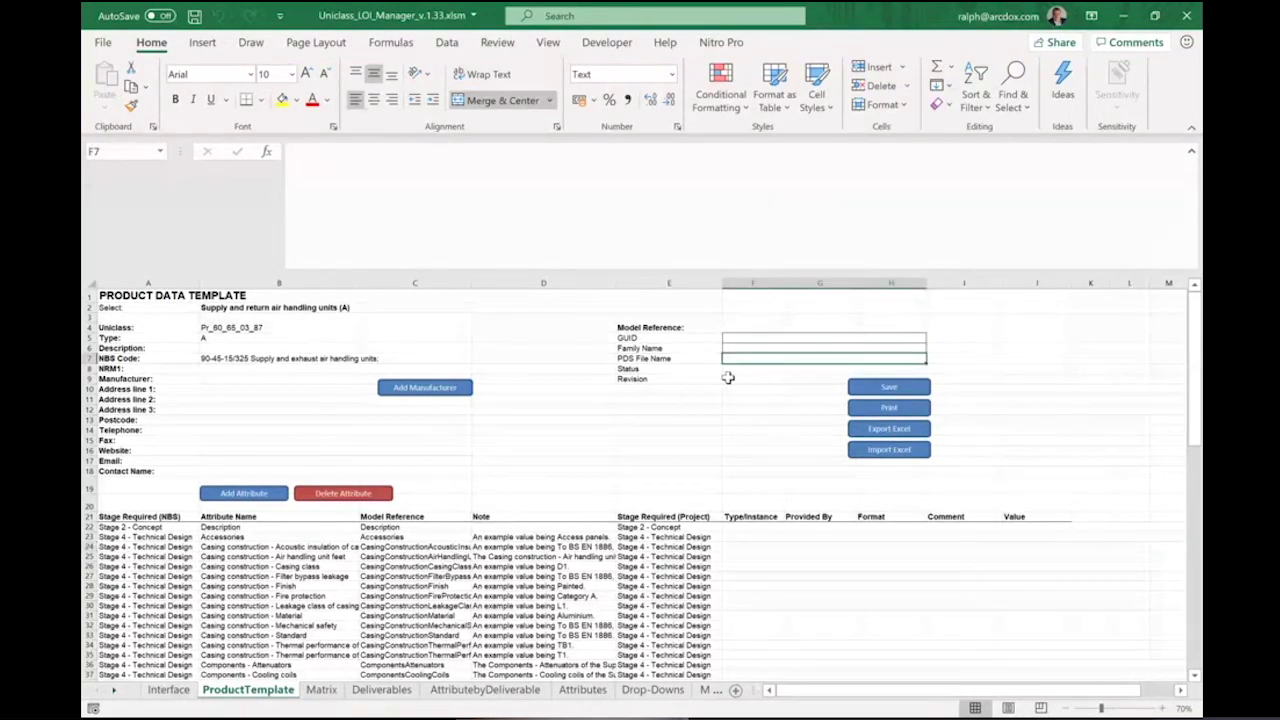
text(00-00-00)
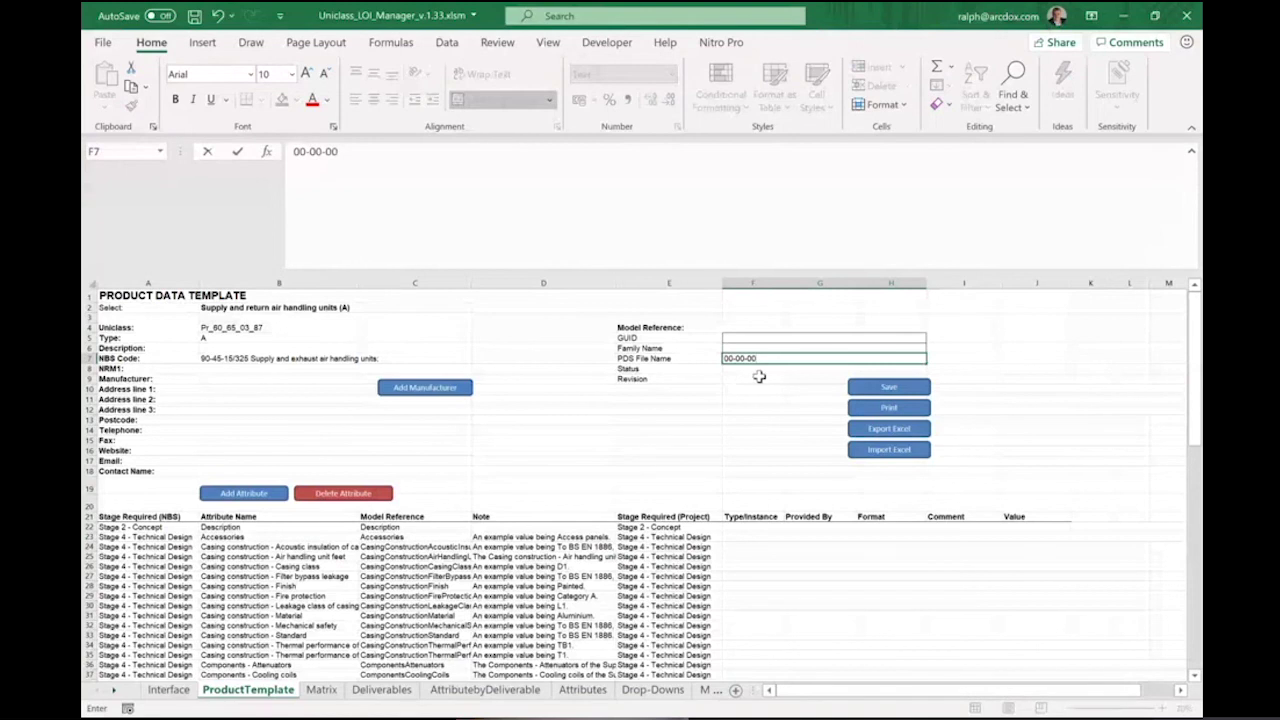
key(Return)
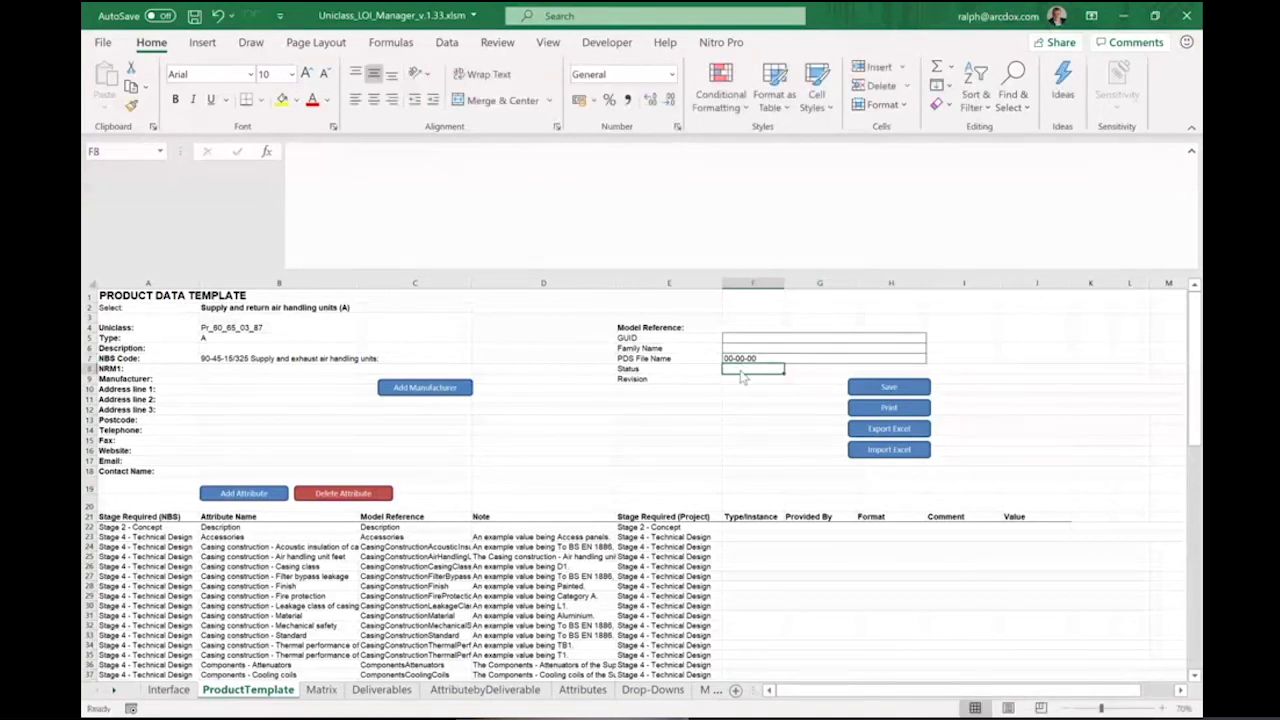
Step: Set the template's Status to S0 and its Revision to P01.01
text(S))
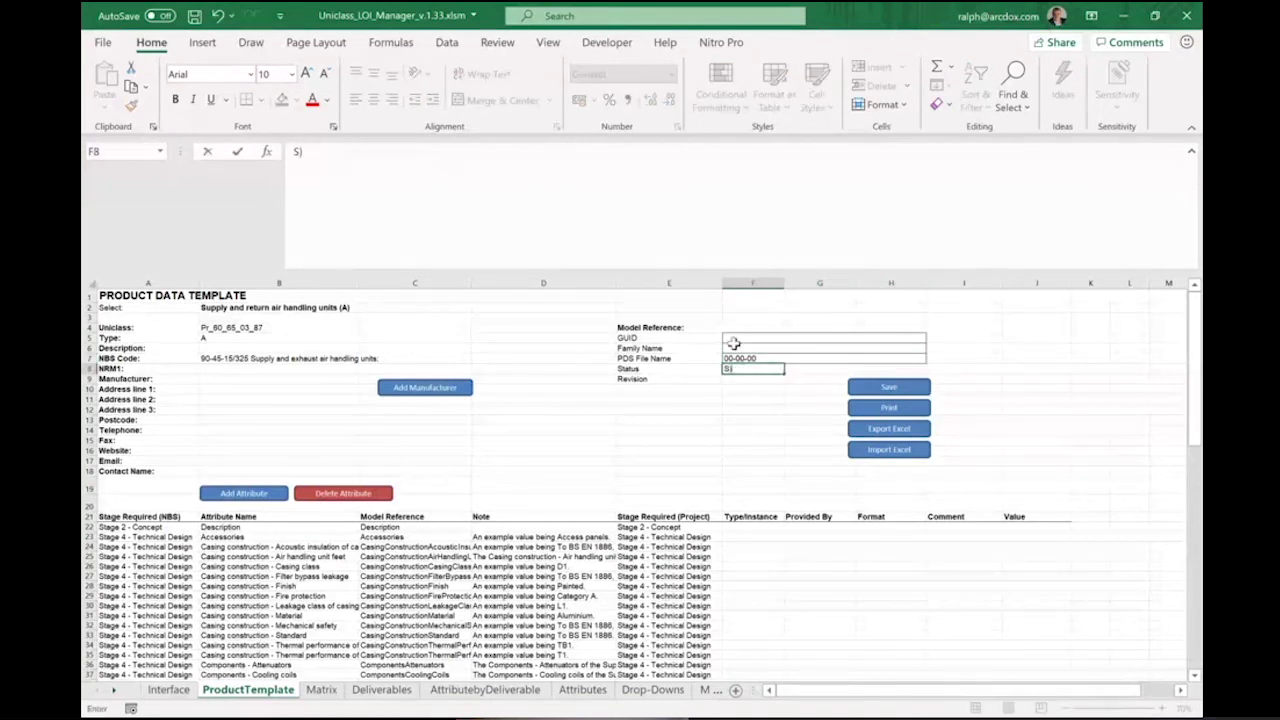
key(BackSpace)
text(0)
click(748, 378)
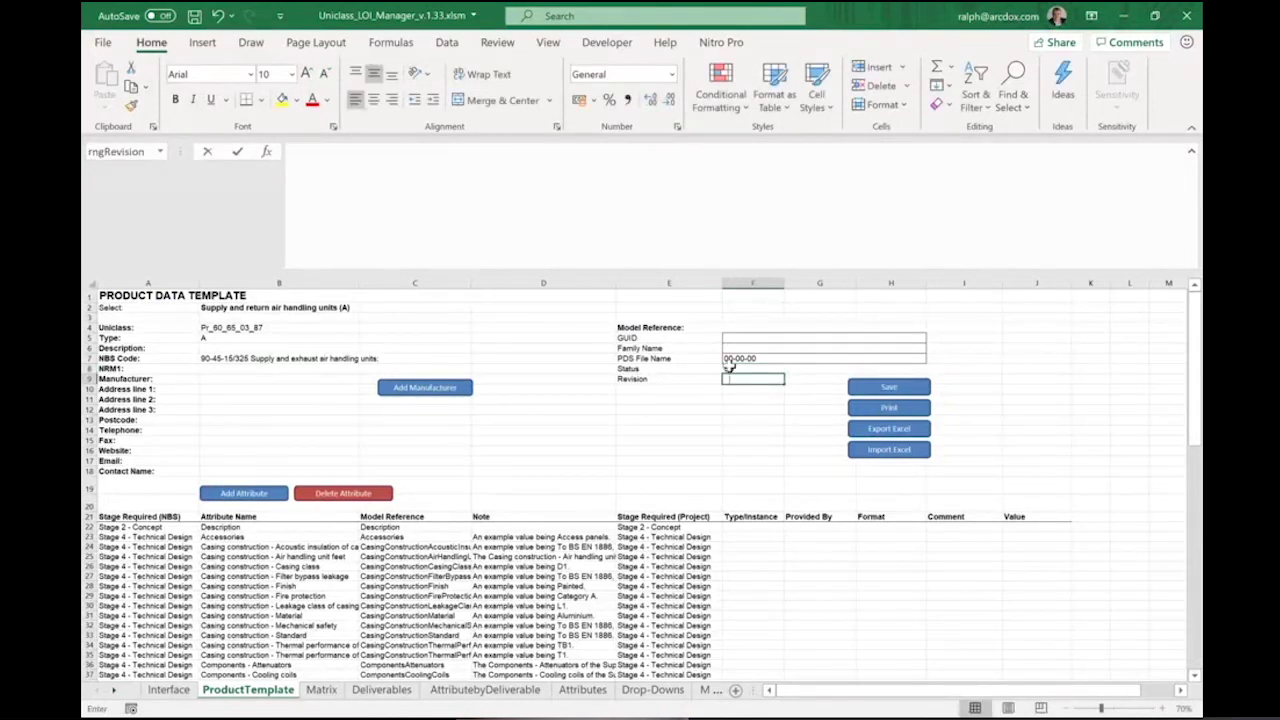
text(P01.01)
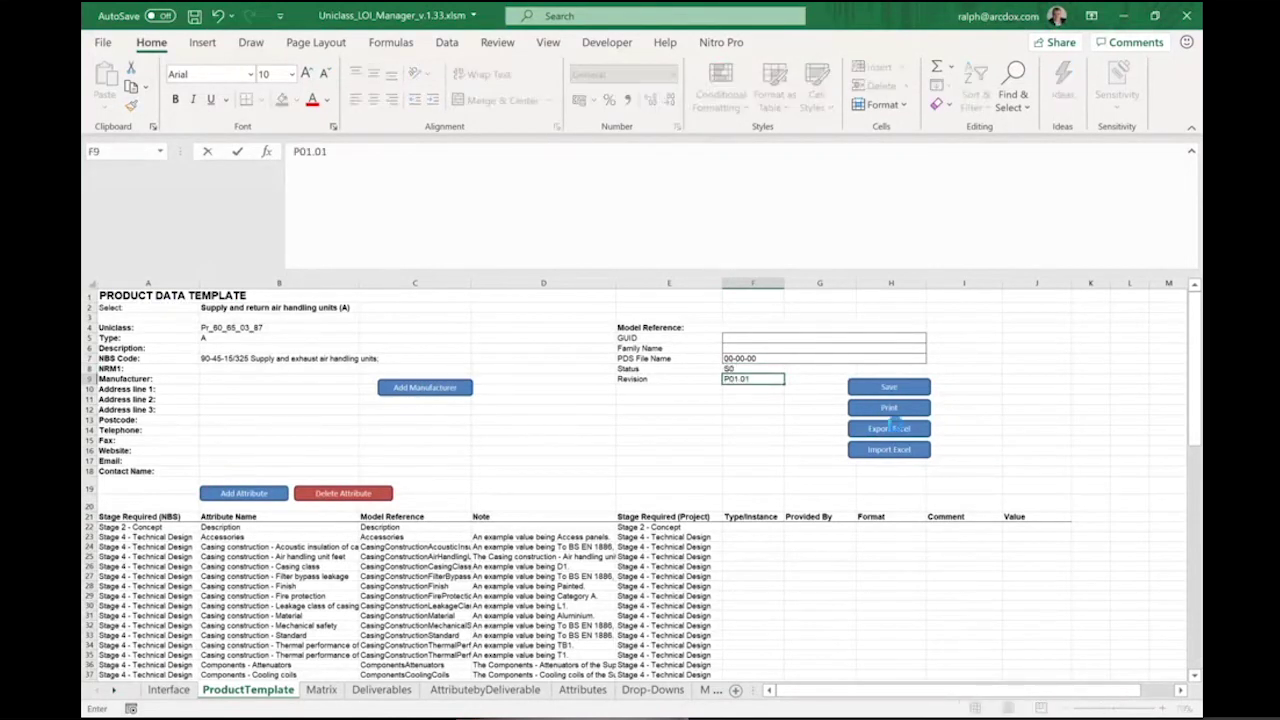
key(Return)
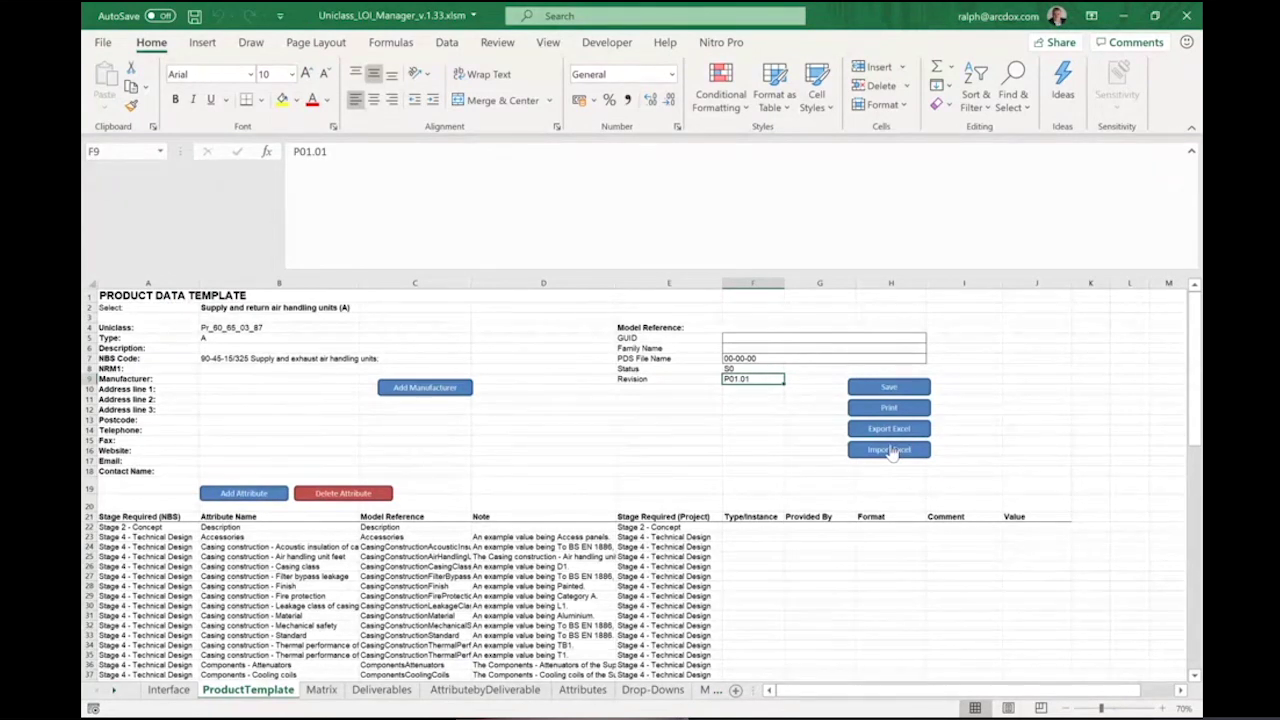
click(601, 418)
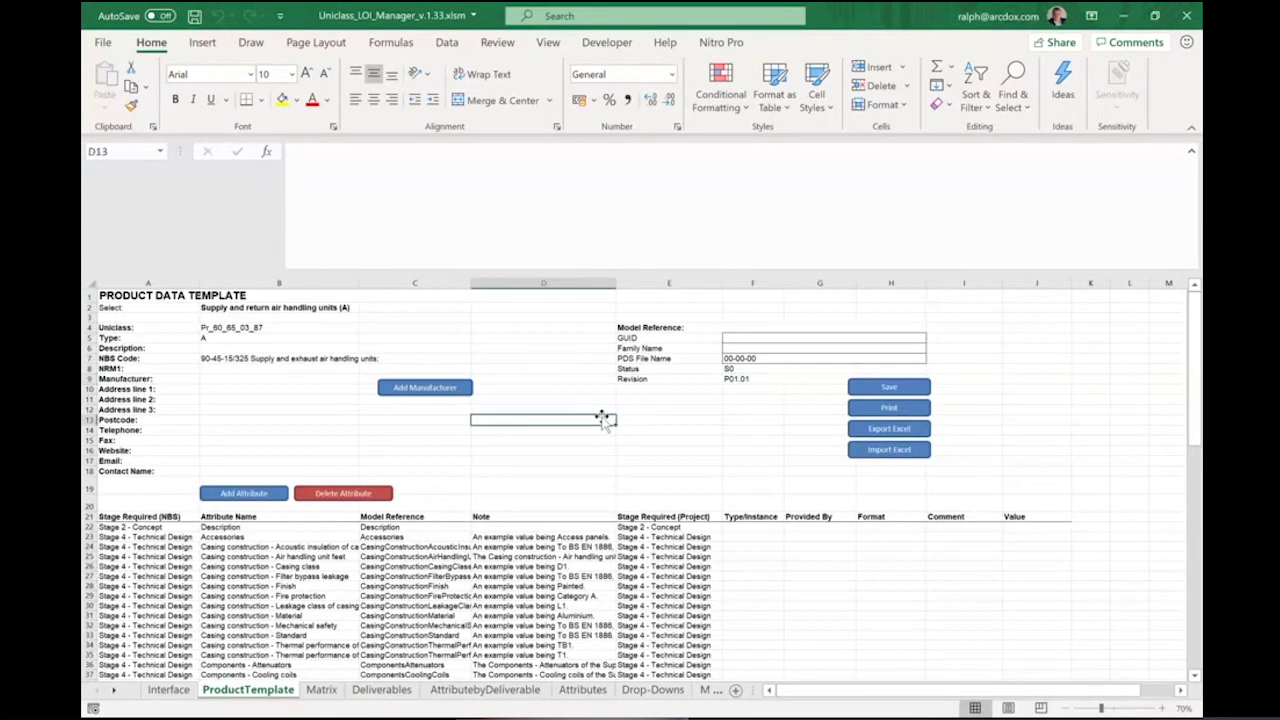